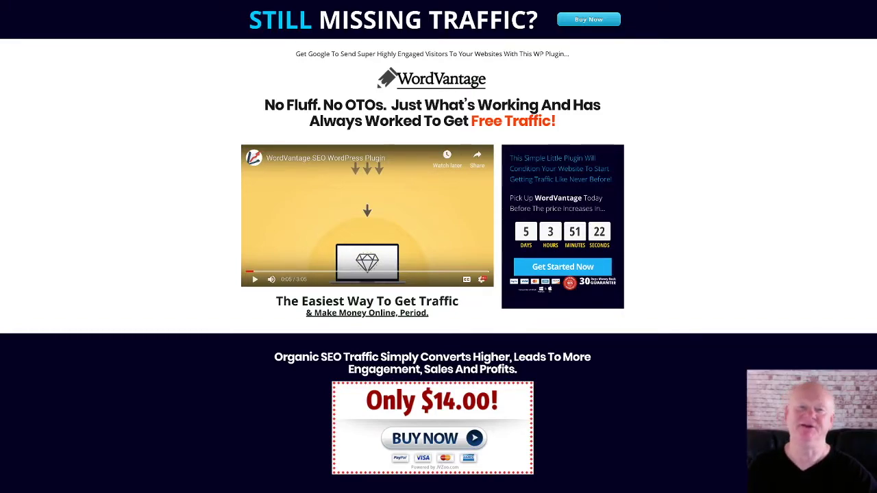
Scroll down the WordVantage sales page past the $14.00 offer until Step 1 of the 3 Easy Steps appears
scroll(439, 265, down, 1)
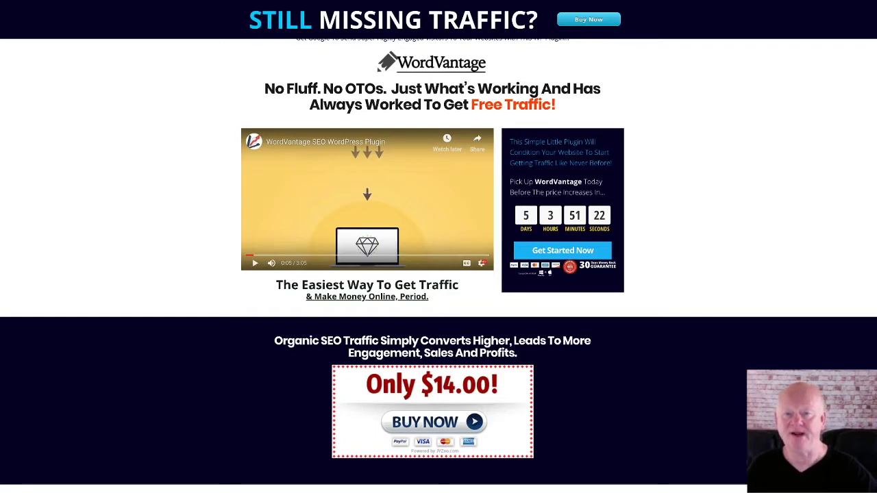
scroll(438, 266, down, 3)
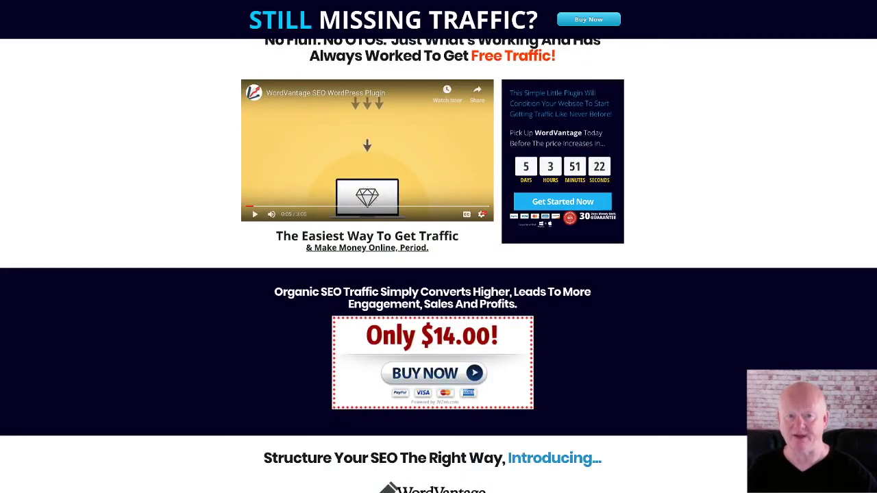
scroll(438, 266, down, 3)
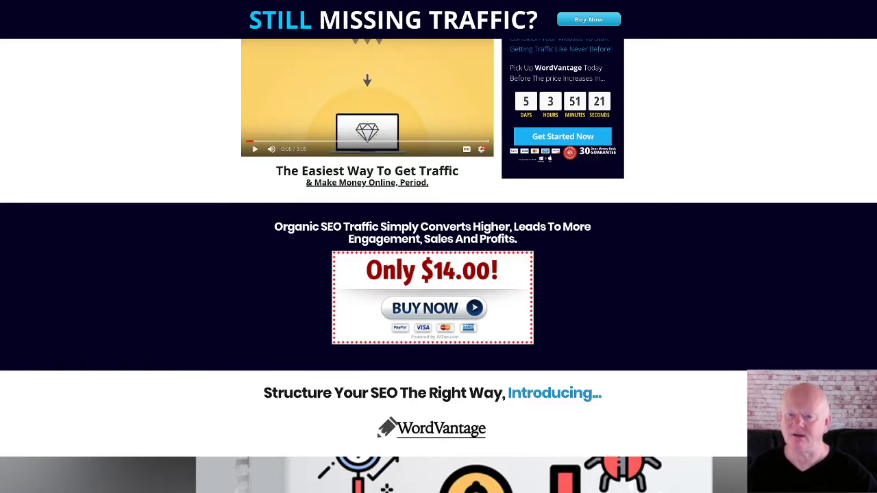
scroll(438, 266, down, 3)
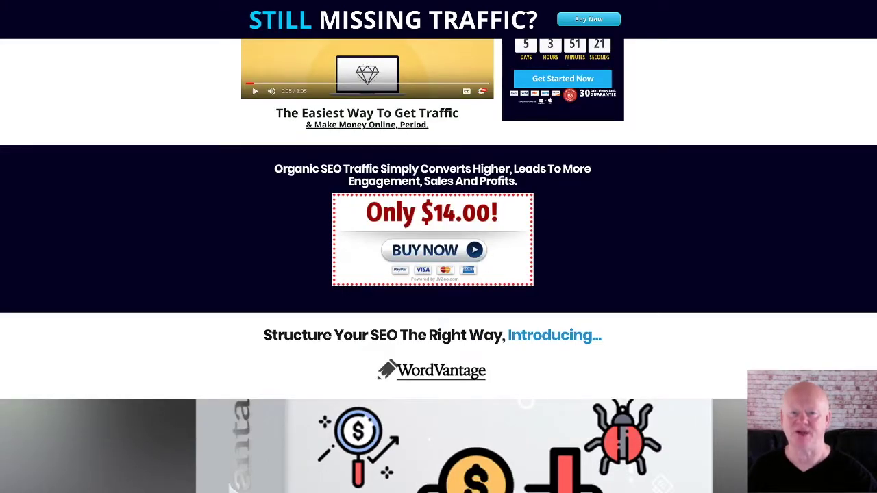
scroll(439, 266, down, 3)
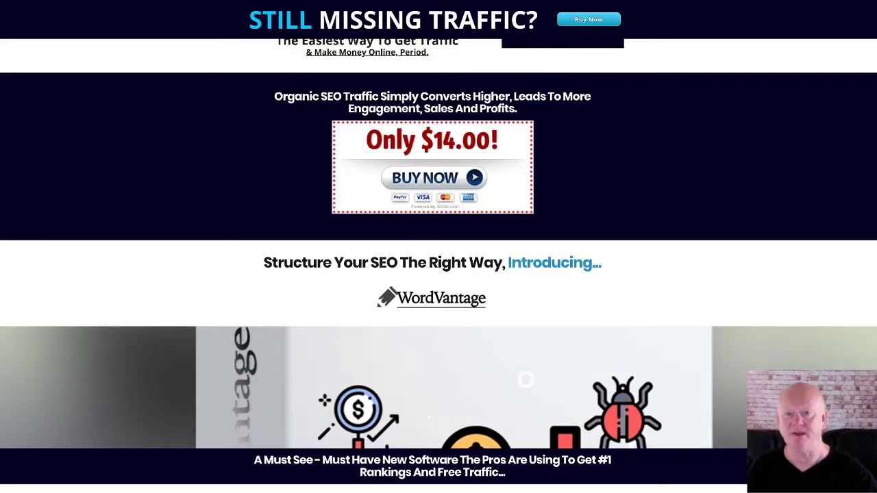
scroll(438, 265, down, 3)
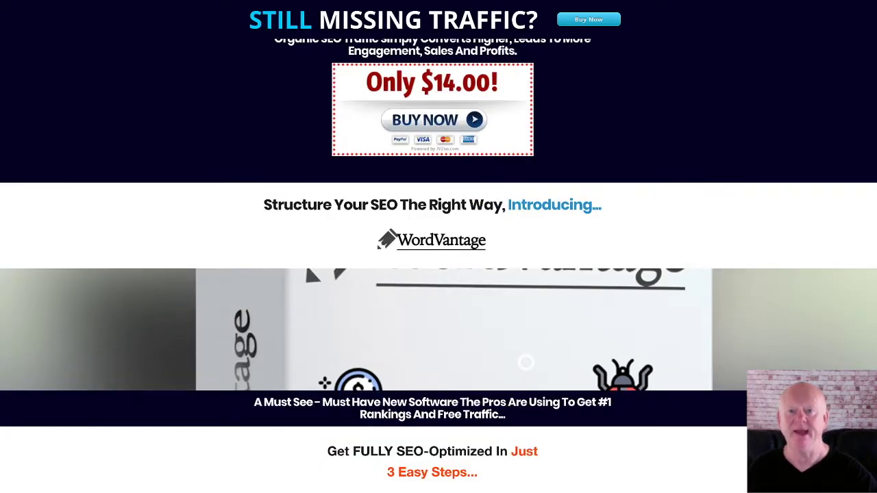
scroll(438, 266, down, 3)
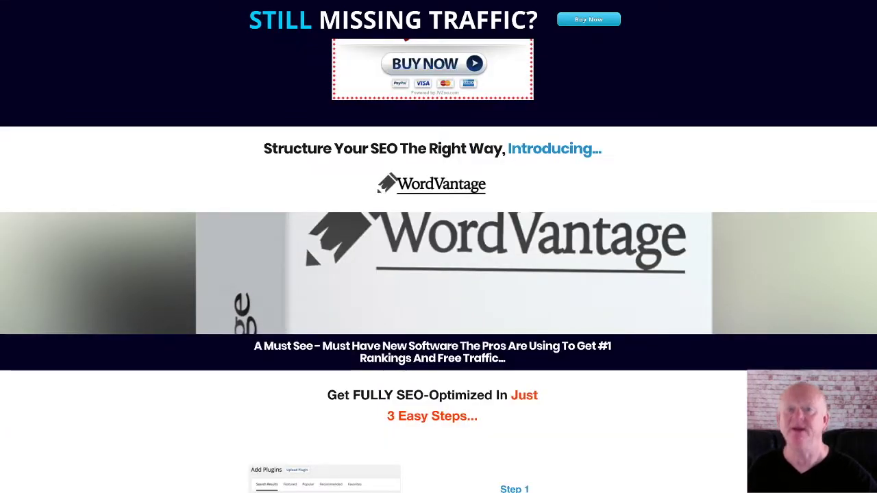
scroll(438, 266, down, 3)
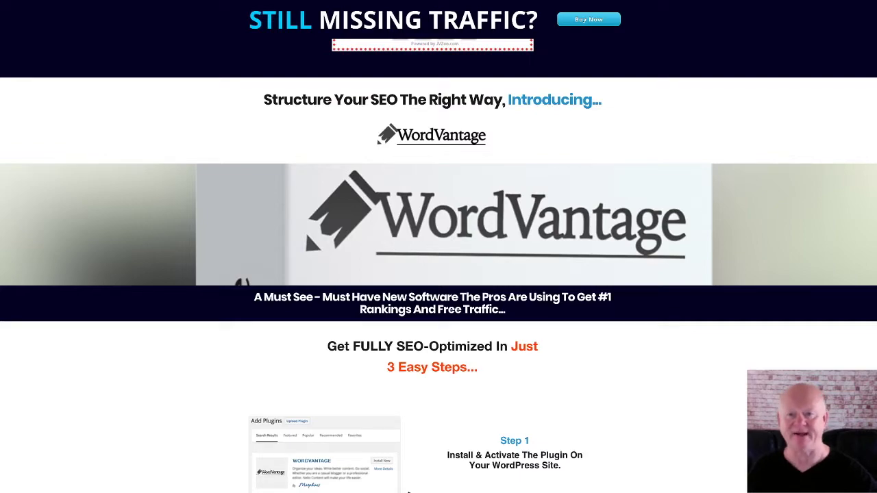
scroll(439, 266, down, 3)
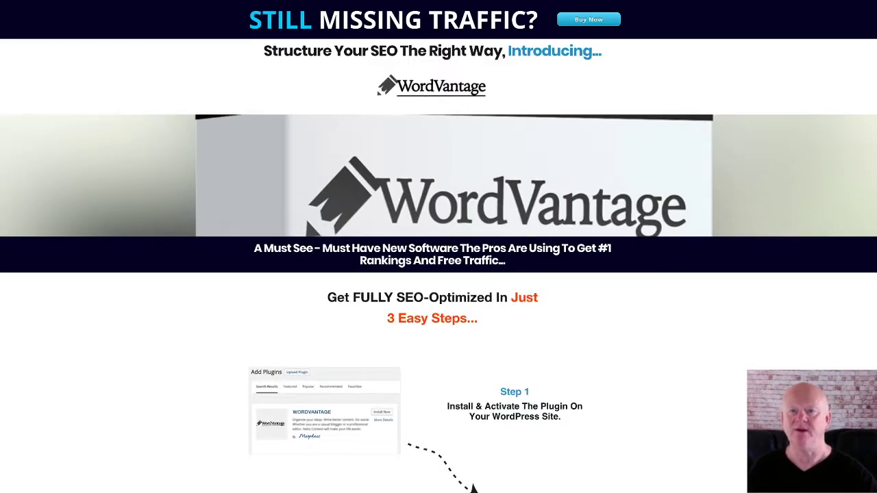
scroll(438, 266, down, 3)
Scroll past Steps 1–3 and the feature tiles to the second Only $14.00 box and product image
scroll(438, 266, down, 3)
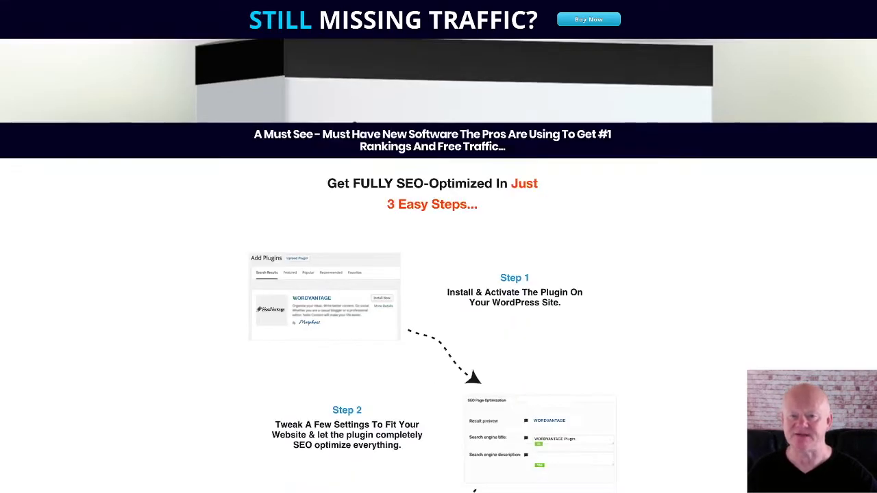
scroll(438, 266, down, 3)
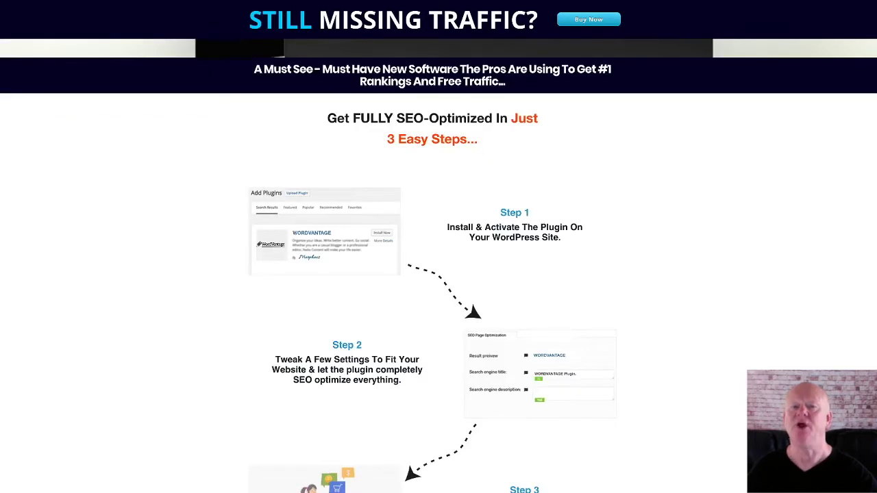
scroll(438, 266, down, 3)
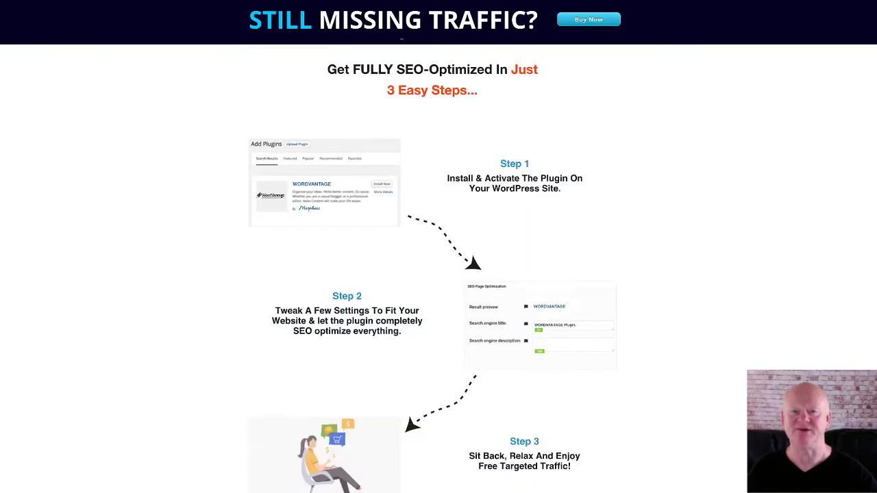
scroll(438, 265, down, 3)
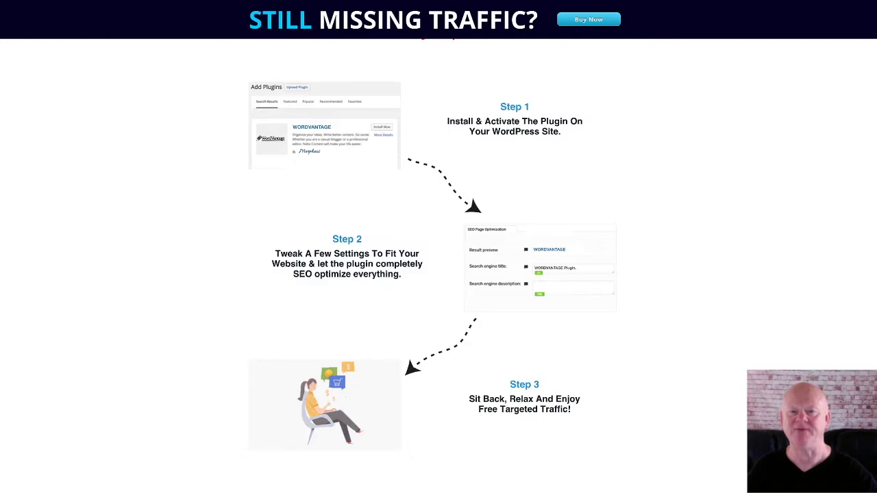
scroll(438, 266, down, 3)
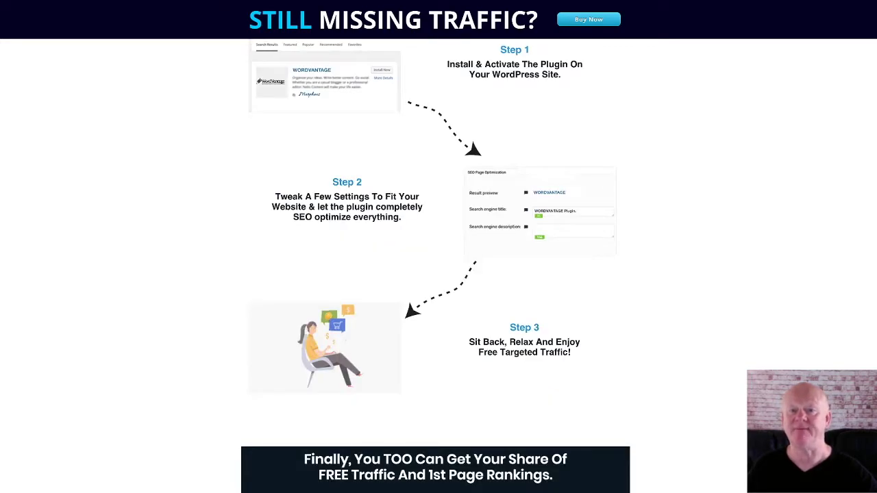
scroll(438, 265, down, 3)
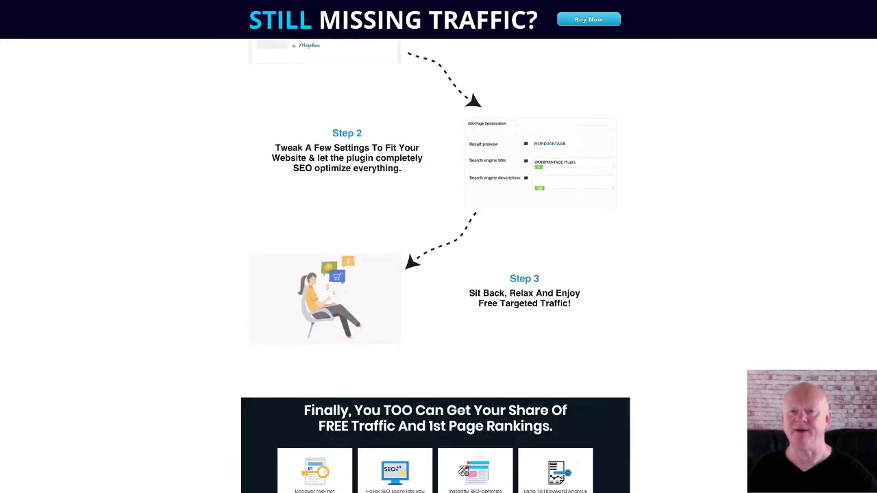
scroll(439, 266, down, 2)
scroll(438, 266, down, 2)
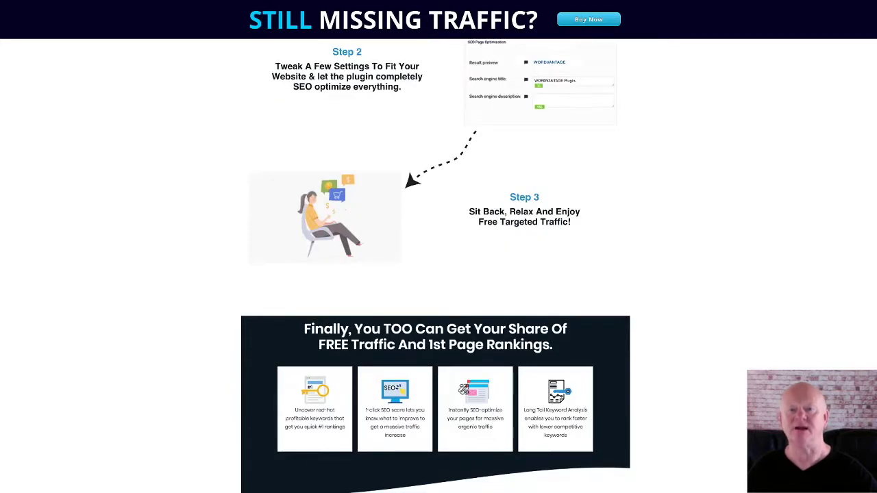
scroll(438, 266, down, 3)
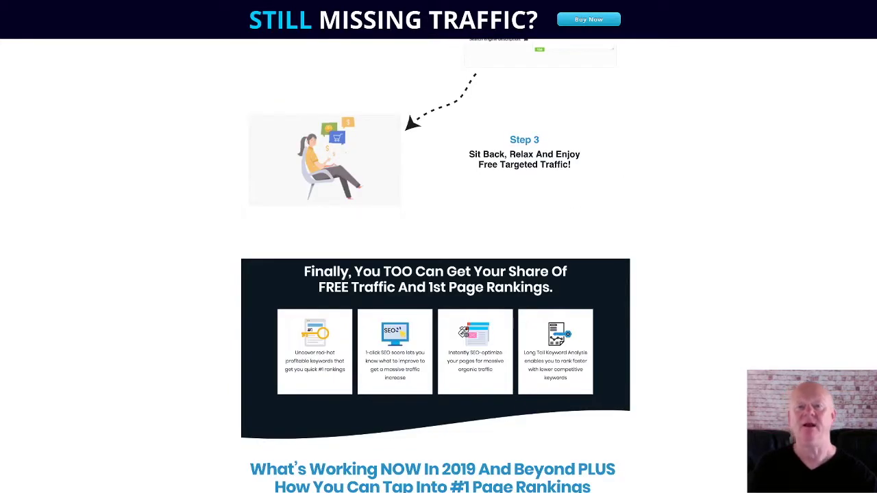
scroll(438, 266, down, 3)
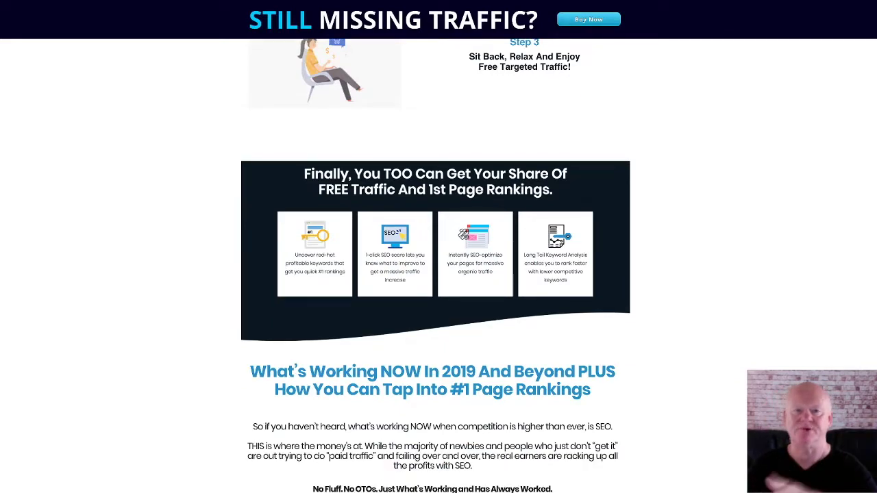
scroll(439, 265, down, 2)
scroll(438, 266, down, 2)
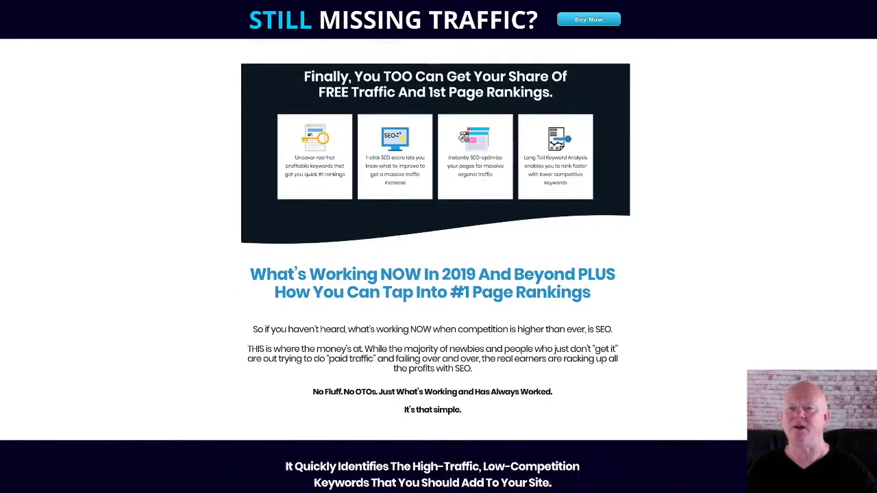
scroll(439, 266, down, 2)
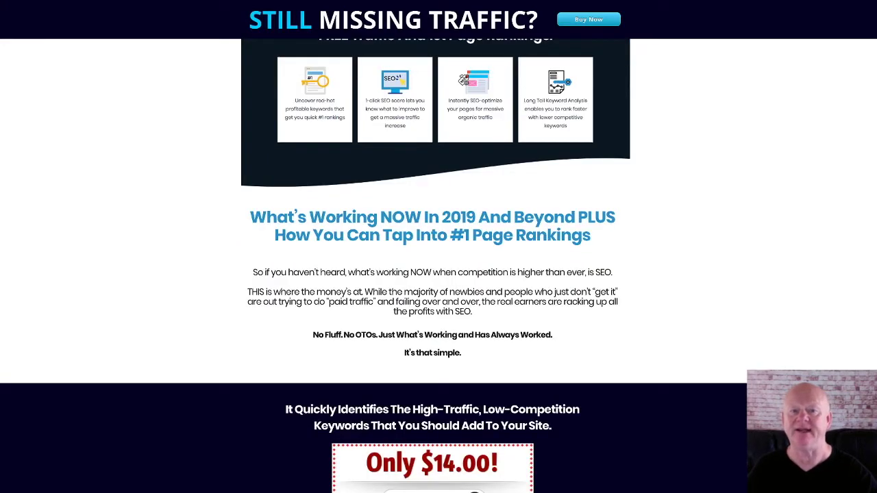
scroll(438, 266, down, 2)
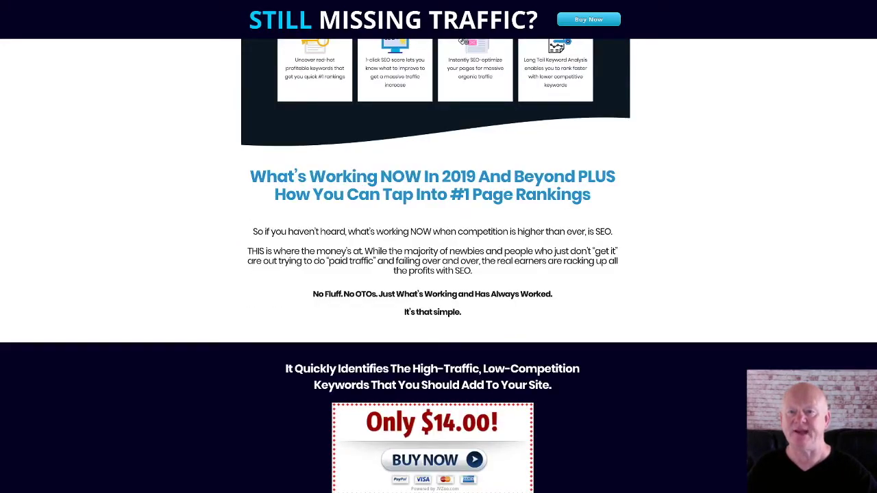
scroll(438, 266, down, 2)
scroll(439, 266, down, 2)
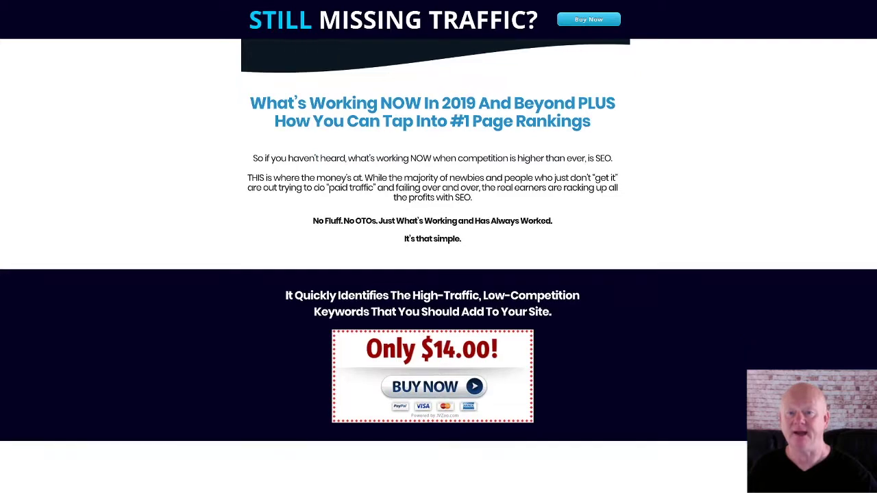
scroll(438, 265, down, 3)
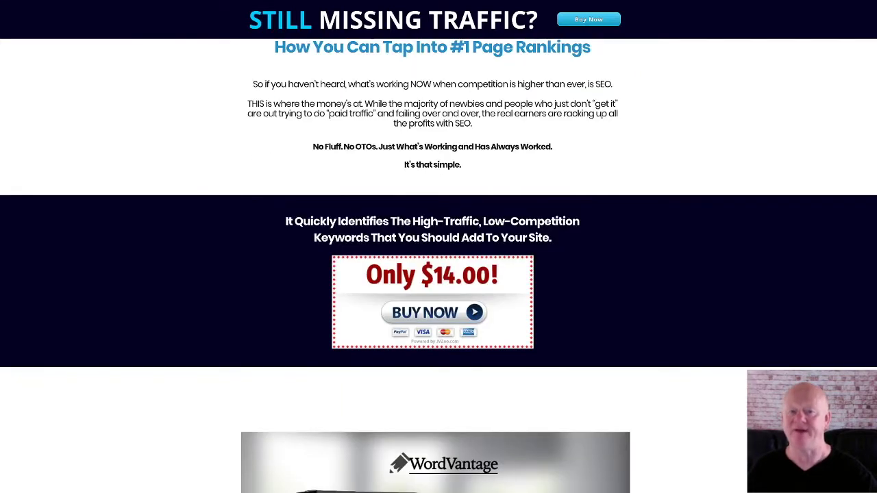
scroll(439, 266, down, 2)
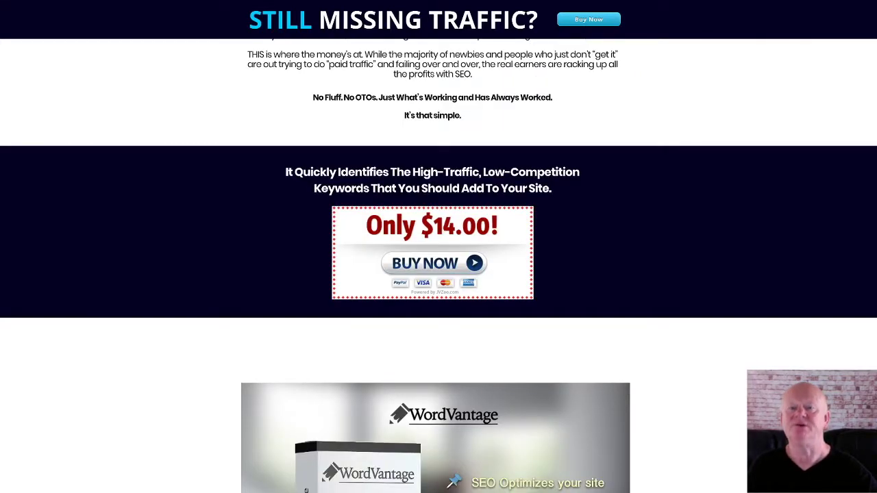
scroll(438, 266, down, 2)
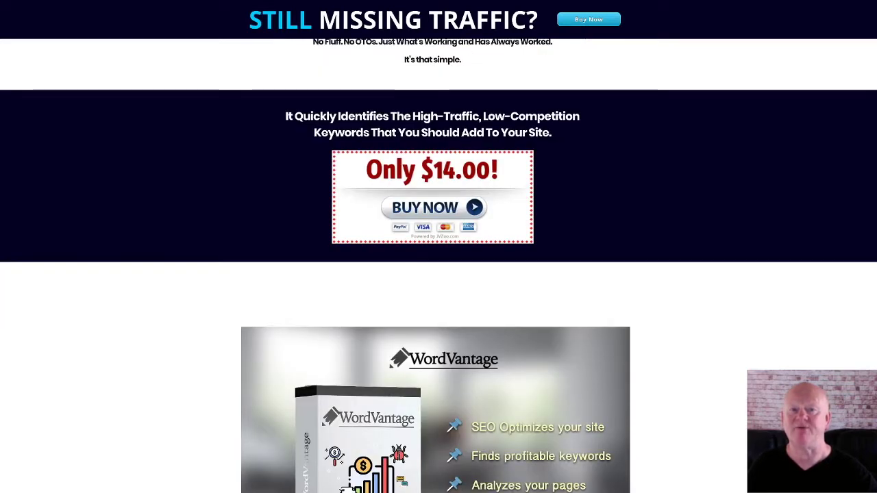
scroll(438, 265, down, 2)
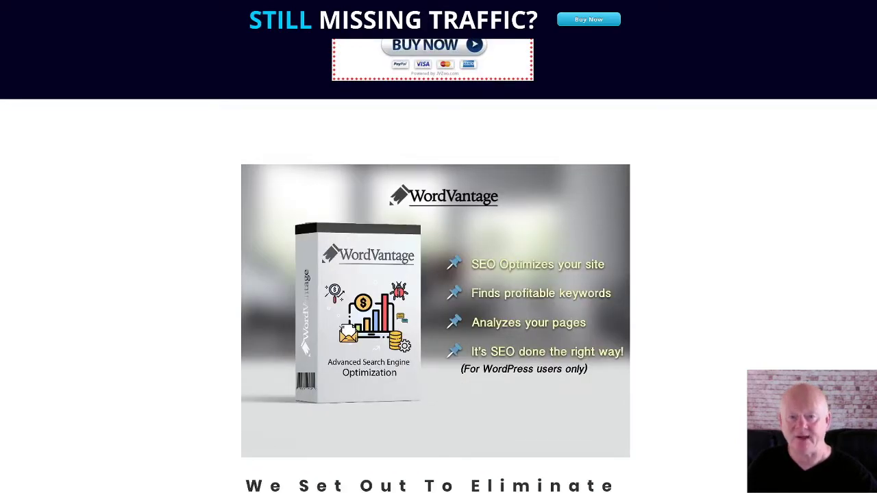
Scroll past the feature list and $1,185 value box to the demo video and 'Only $14.00!' buy box
scroll(438, 265, down, 2)
scroll(438, 266, down, 2)
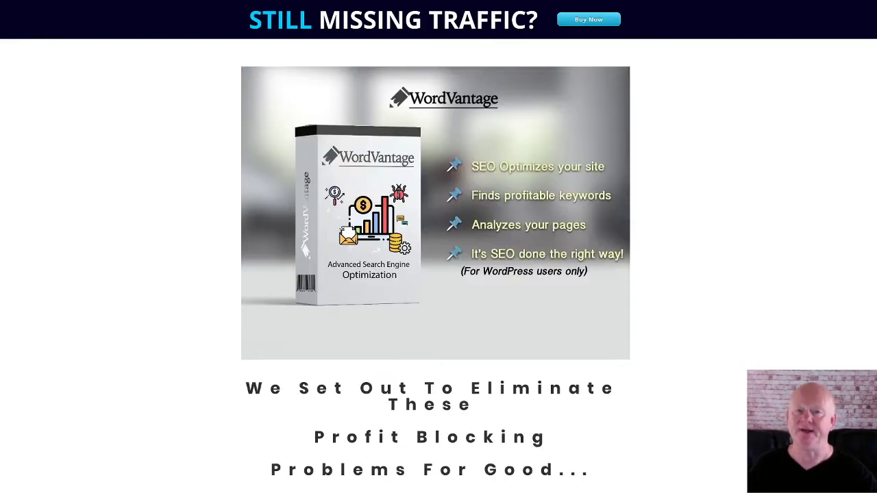
scroll(438, 266, down, 2)
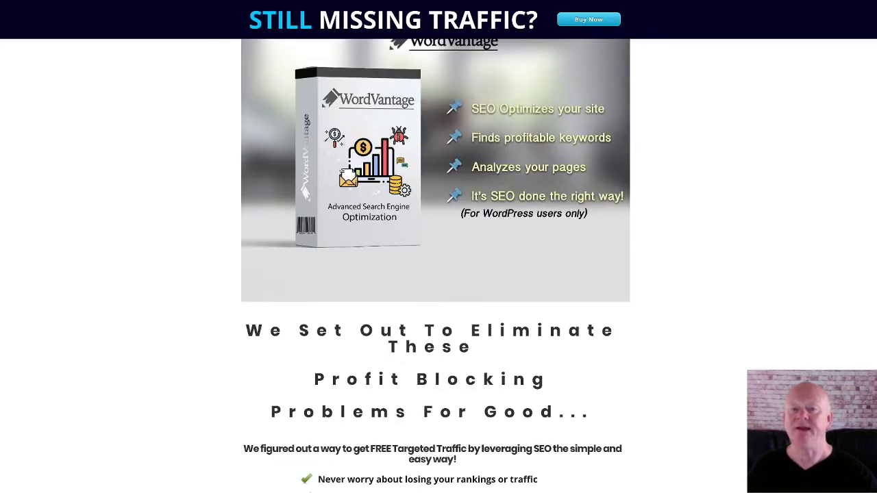
scroll(438, 266, down, 2)
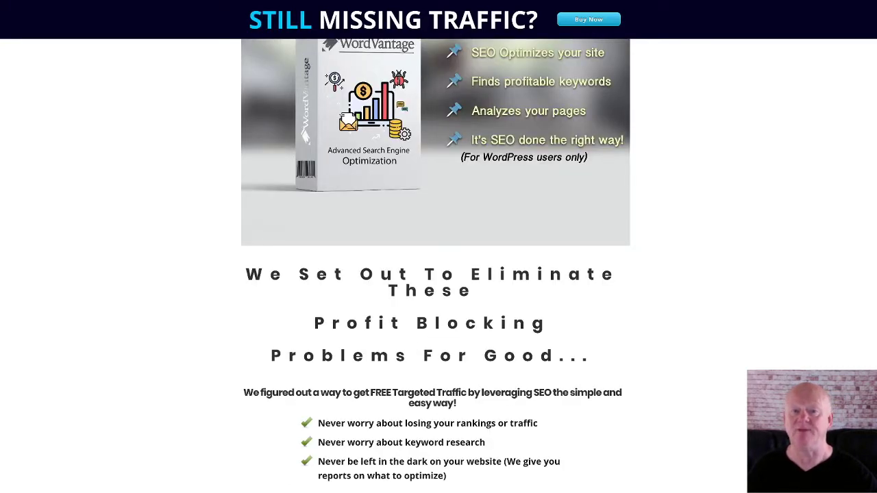
scroll(438, 266, down, 2)
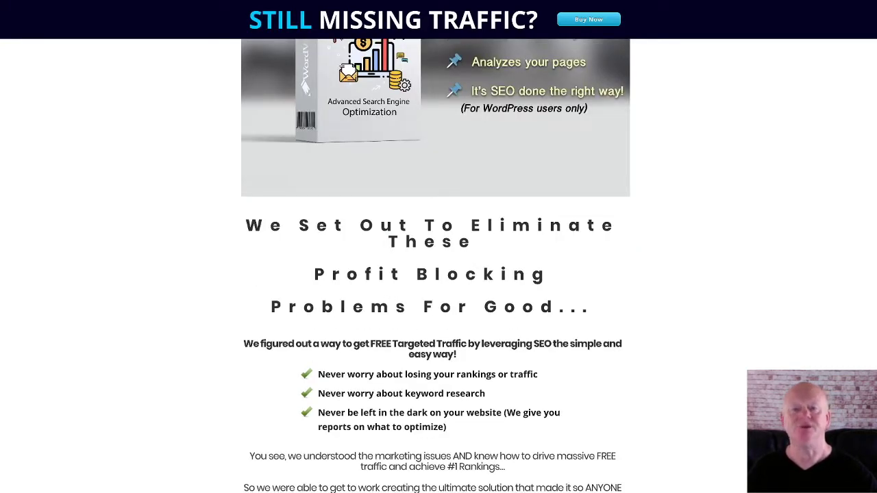
scroll(438, 265, down, 2)
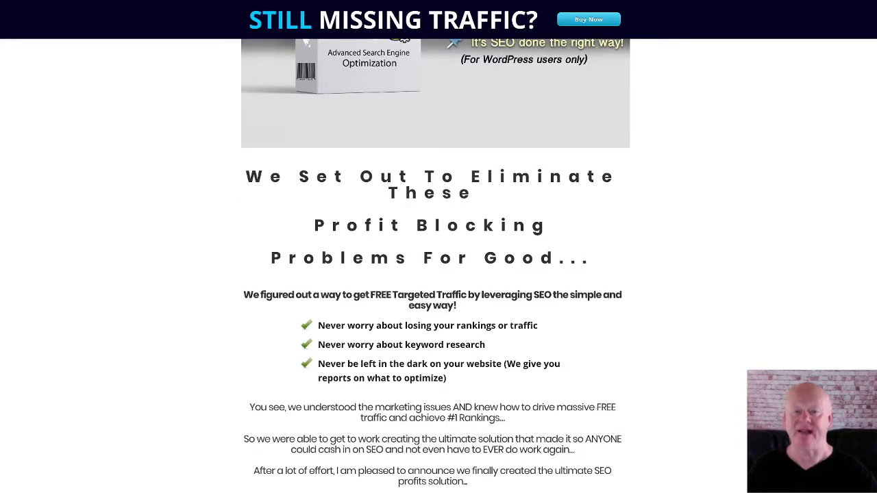
scroll(438, 265, down, 2)
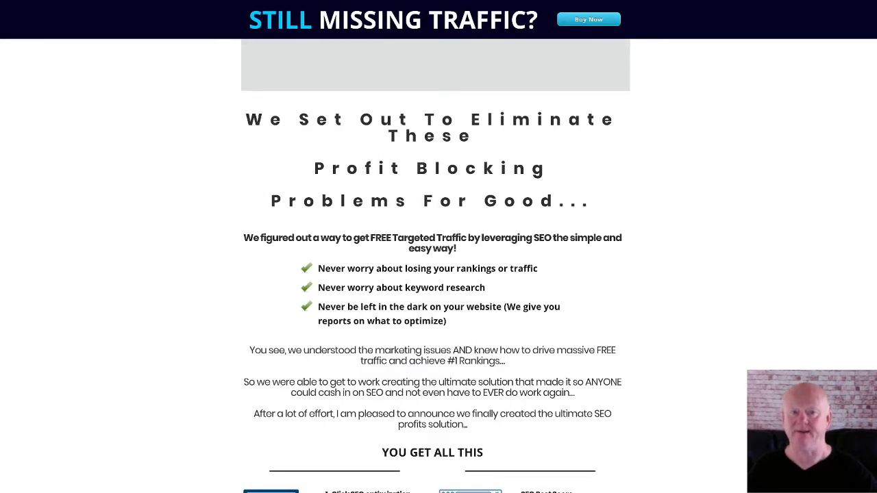
scroll(439, 266, down, 2)
scroll(439, 266, down, 2)
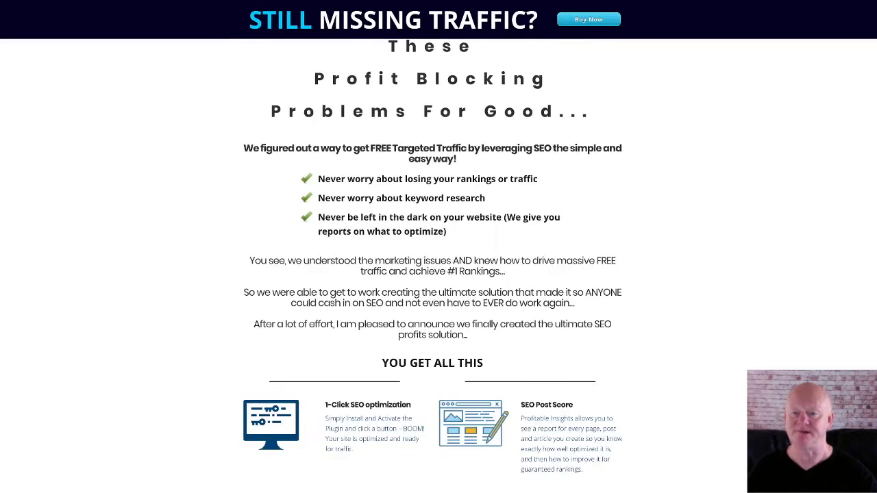
scroll(439, 265, down, 2)
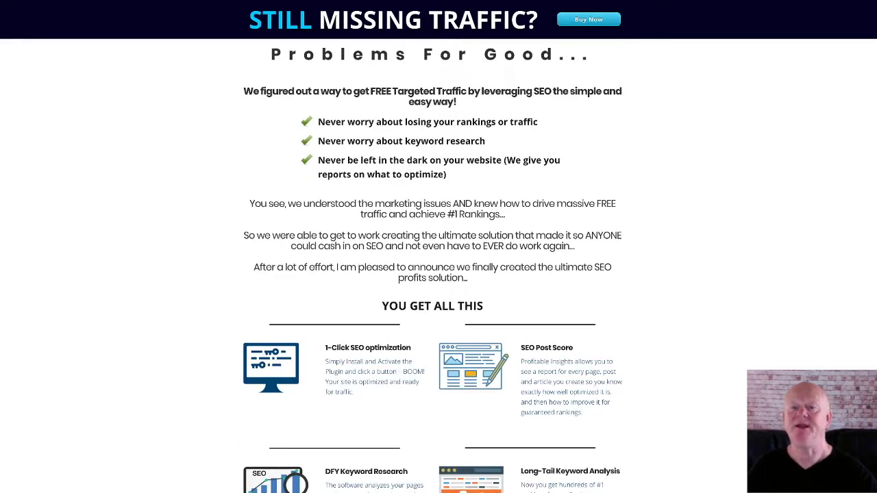
scroll(438, 266, down, 2)
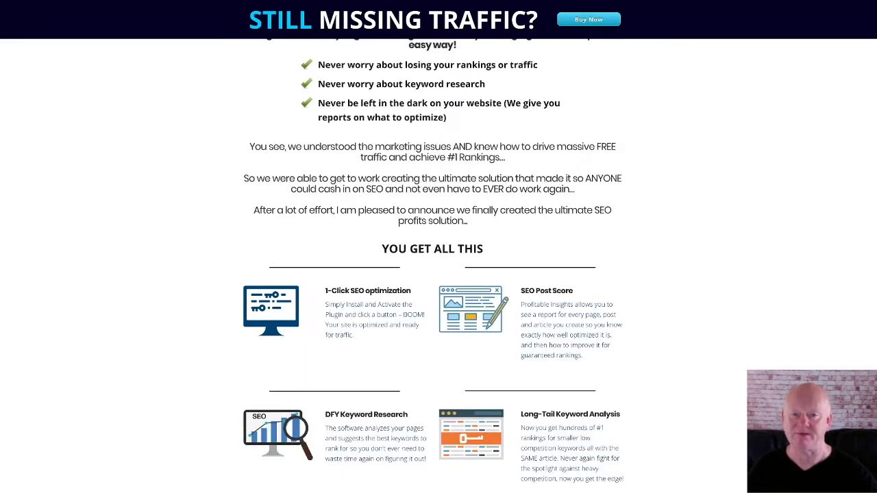
scroll(438, 266, down, 2)
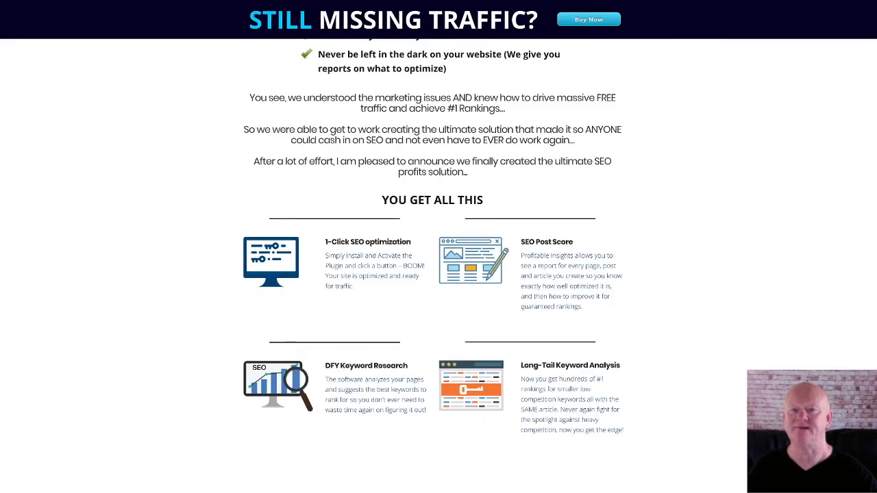
scroll(439, 265, down, 2)
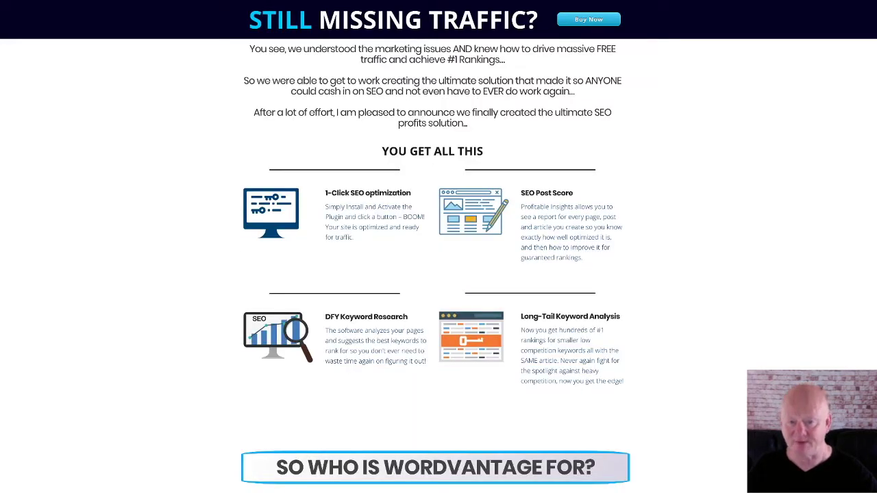
scroll(438, 265, down, 2)
scroll(438, 266, down, 2)
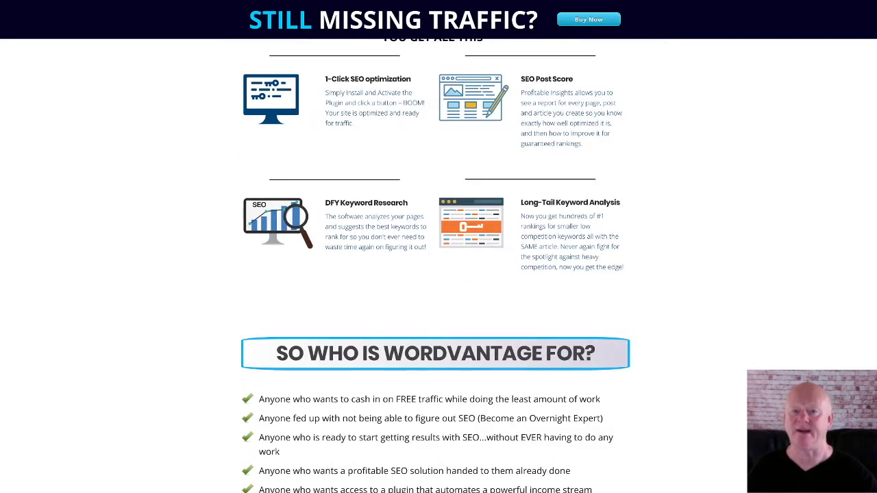
scroll(438, 266, down, 2)
scroll(439, 265, down, 2)
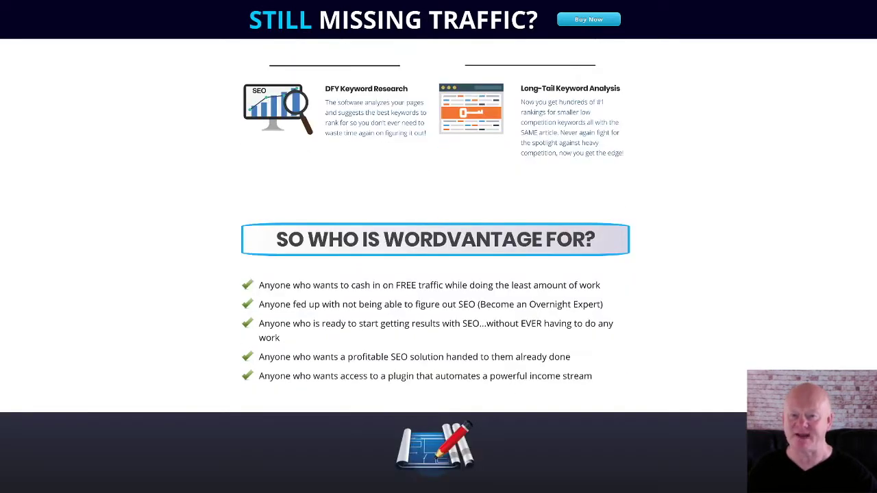
scroll(439, 266, down, 2)
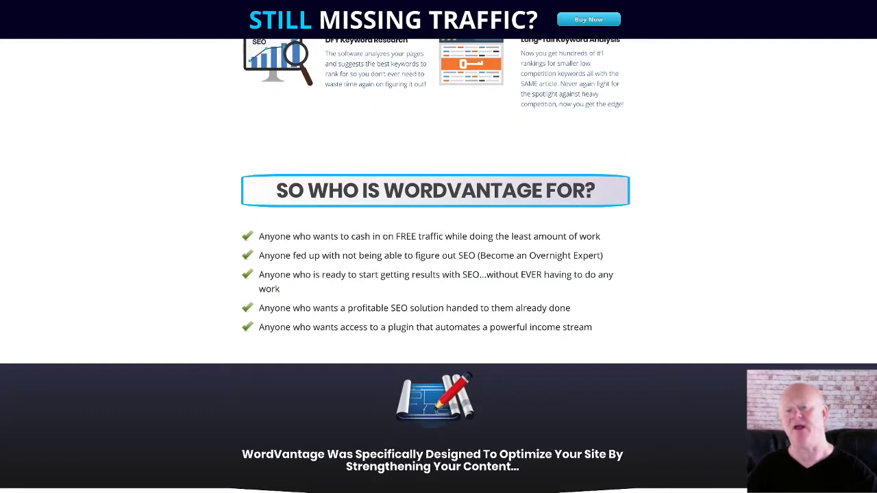
scroll(439, 266, down, 2)
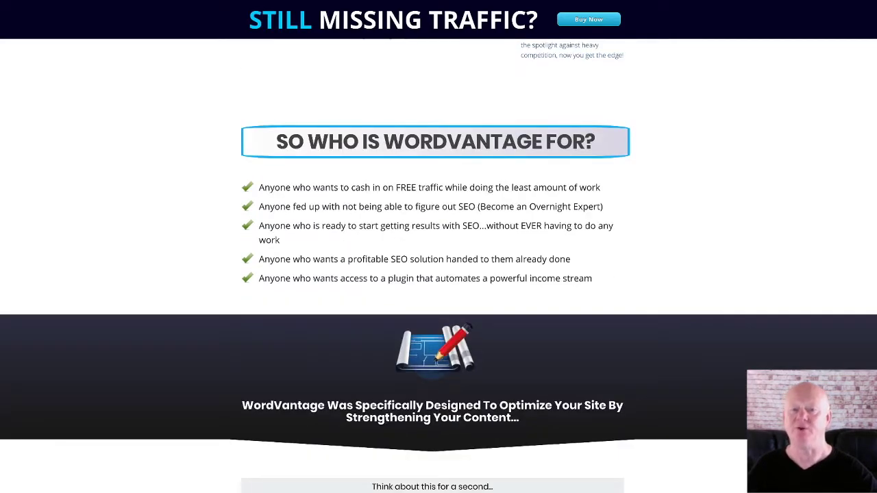
scroll(438, 265, down, 2)
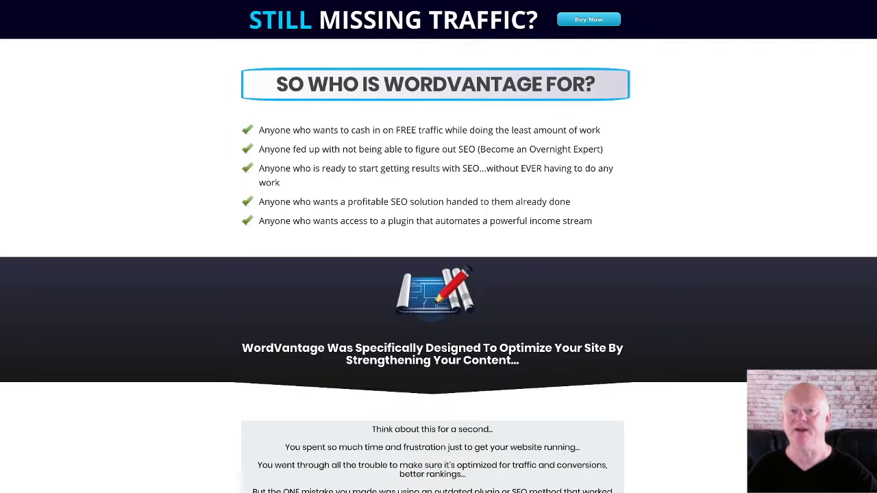
scroll(438, 266, down, 2)
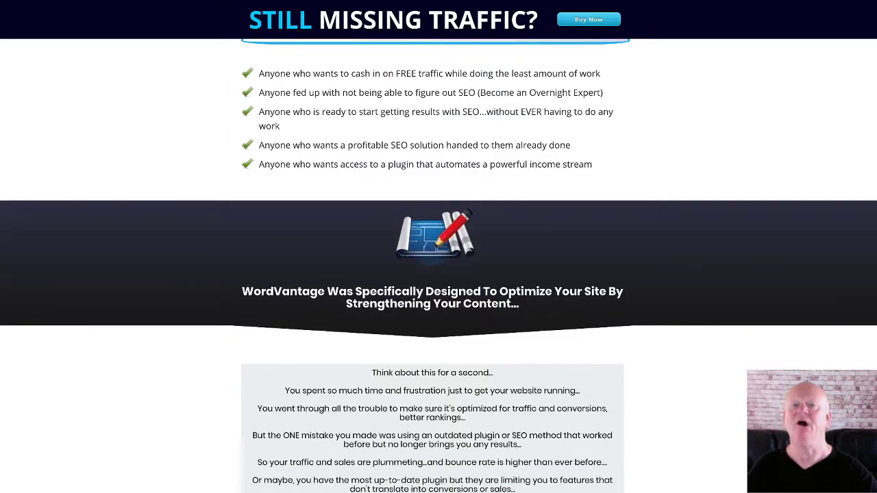
scroll(438, 266, down, 2)
scroll(438, 266, down, 2)
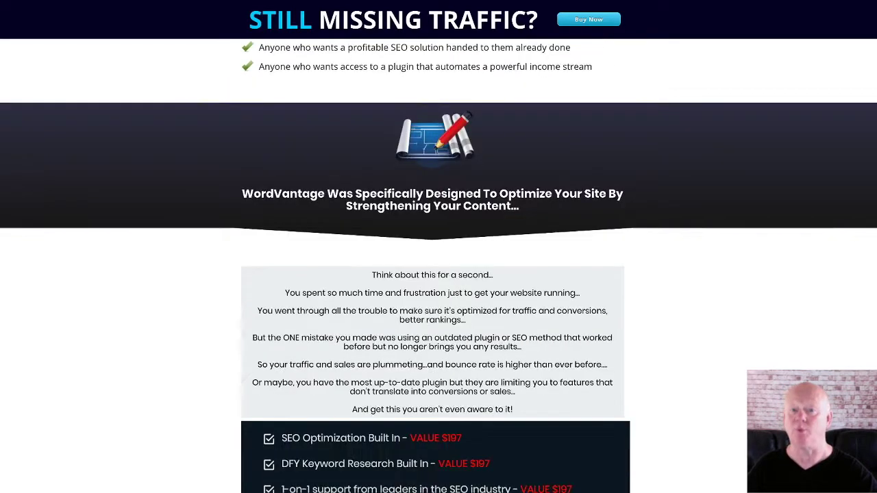
scroll(439, 265, down, 2)
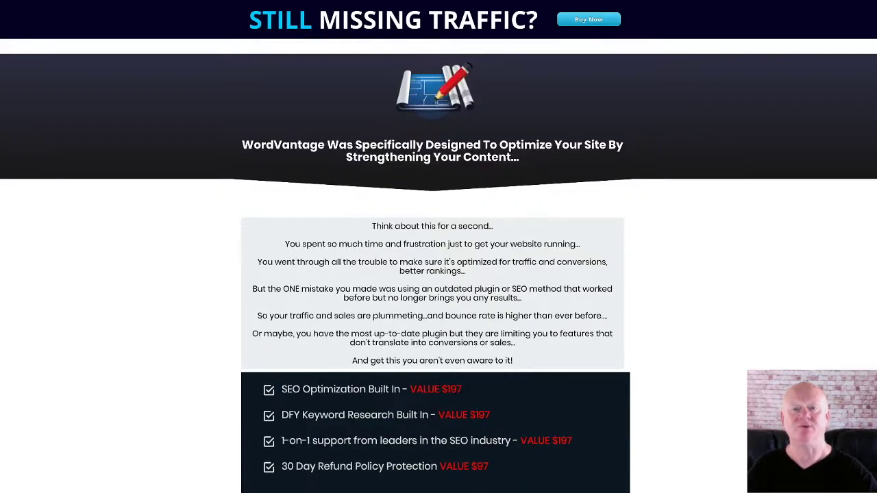
scroll(438, 266, down, 2)
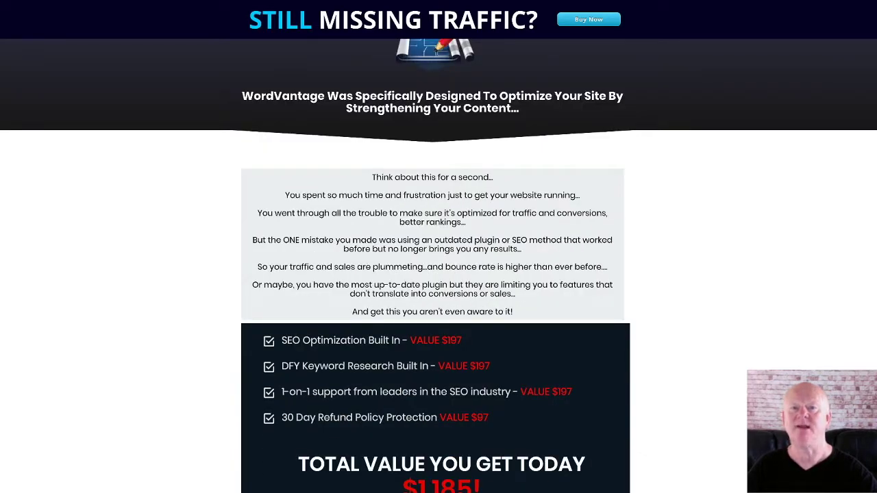
scroll(438, 266, down, 2)
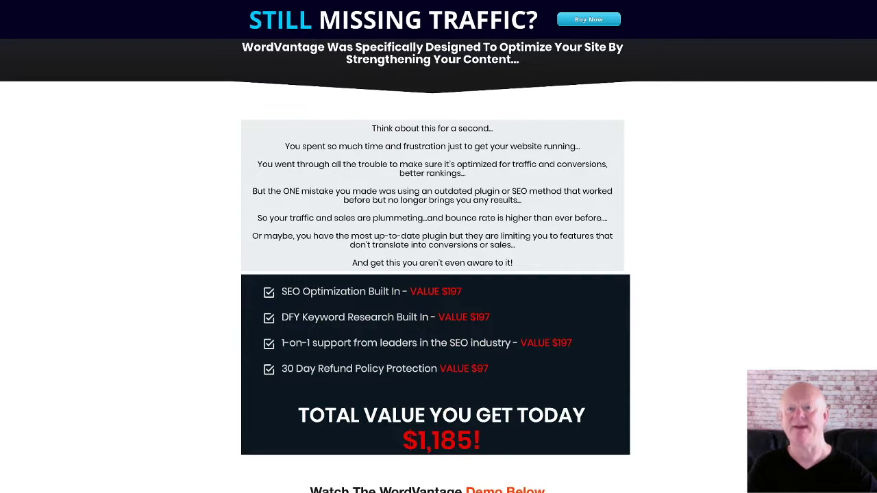
scroll(439, 266, down, 2)
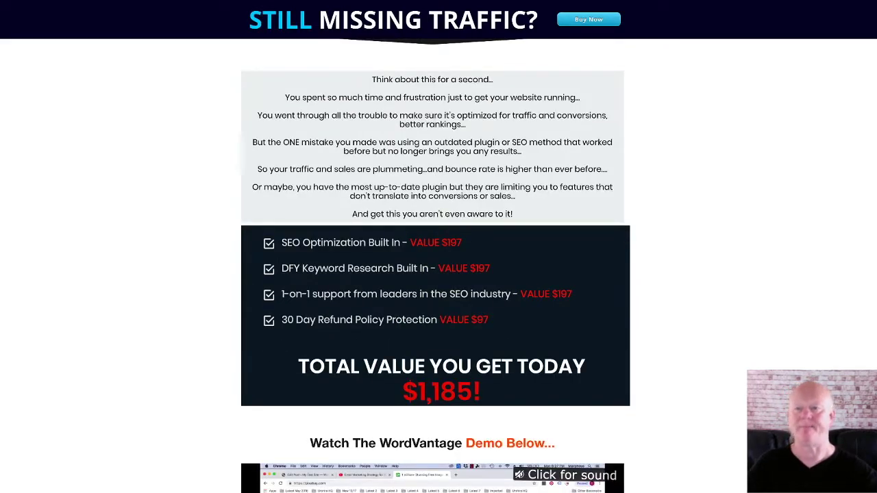
scroll(439, 266, down, 2)
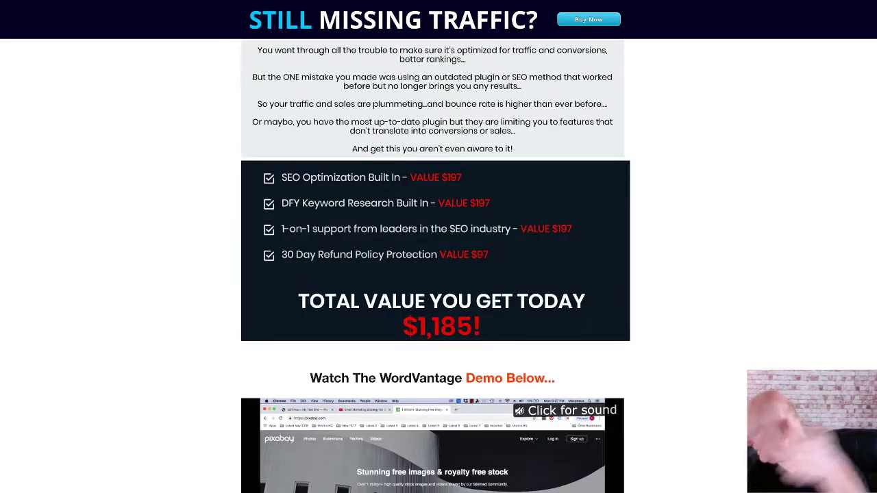
scroll(438, 265, down, 2)
scroll(438, 265, down, 2)
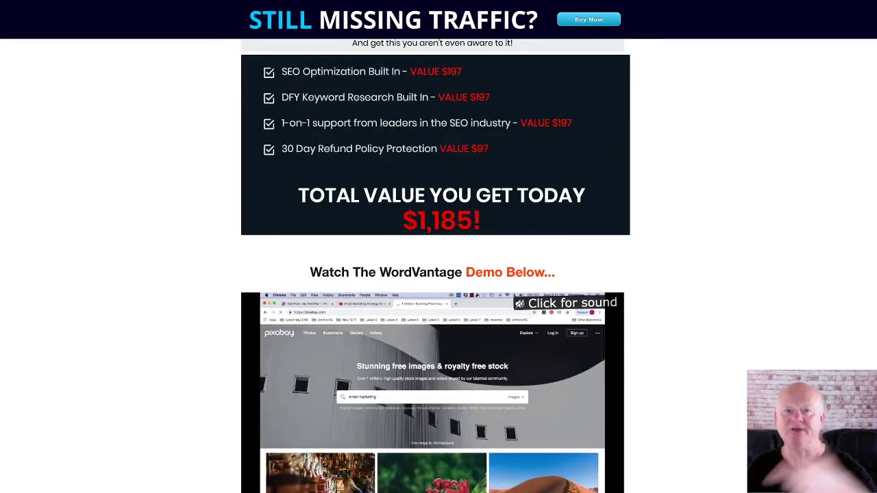
scroll(438, 266, down, 2)
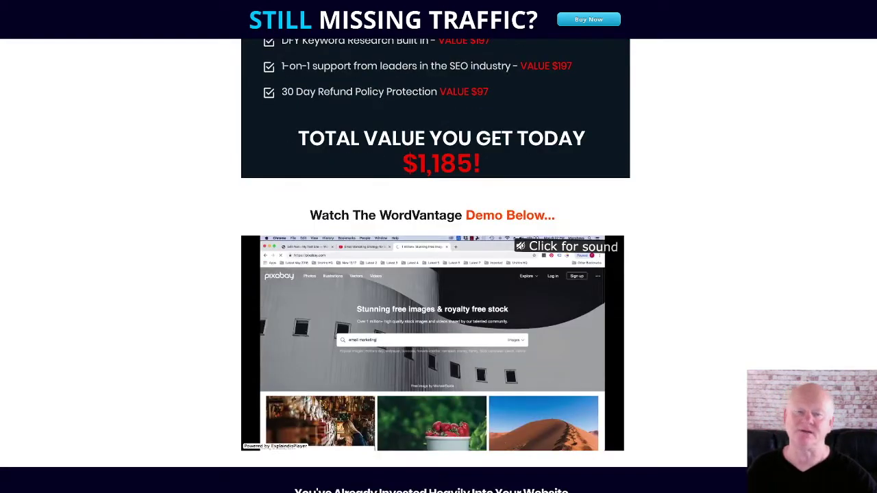
scroll(438, 266, down, 2)
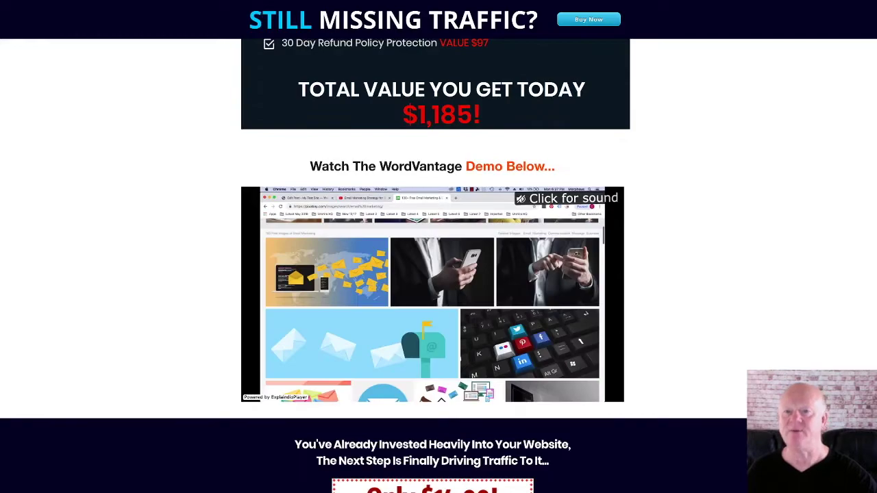
scroll(439, 266, down, 2)
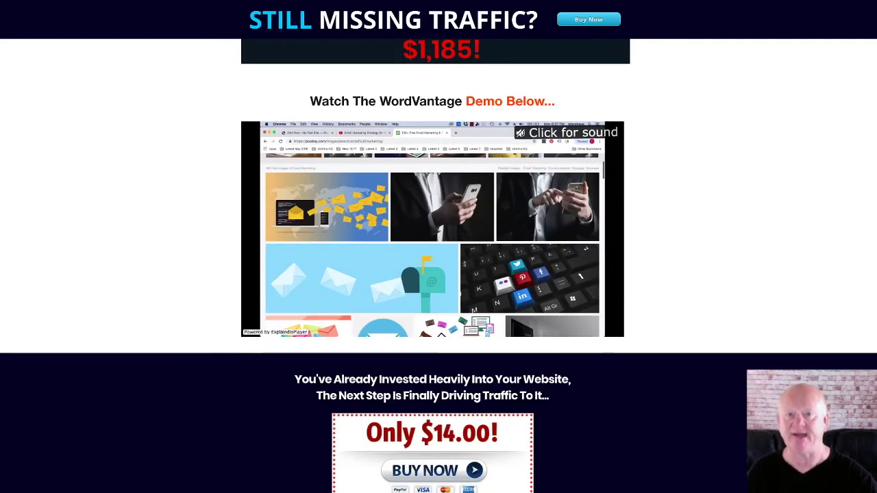
scroll(439, 266, down, 2)
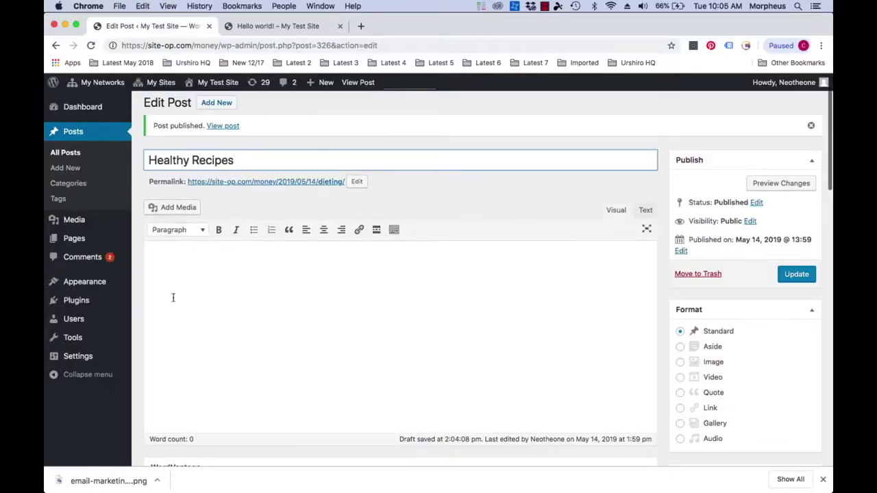
Paste 'Healthy Recipes' into the WordVantage Title, Description and Keywords fields, then update the post
scroll(190, 317, down, 5)
scroll(189, 317, down, 1)
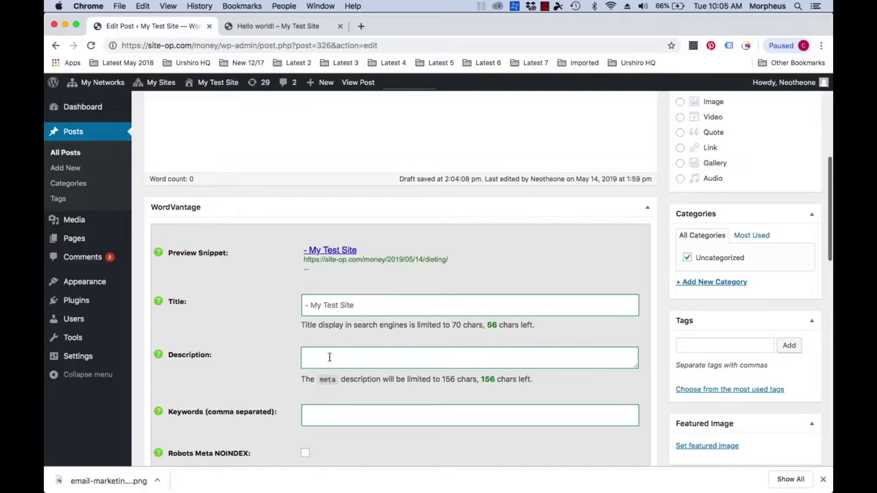
click(334, 306)
text(Healthy Recipes)
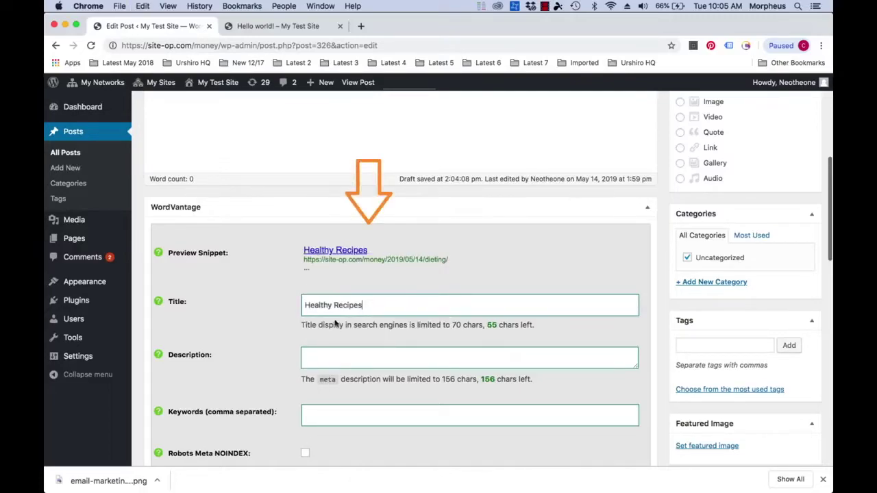
click(334, 356)
text(Healthy Recipes)
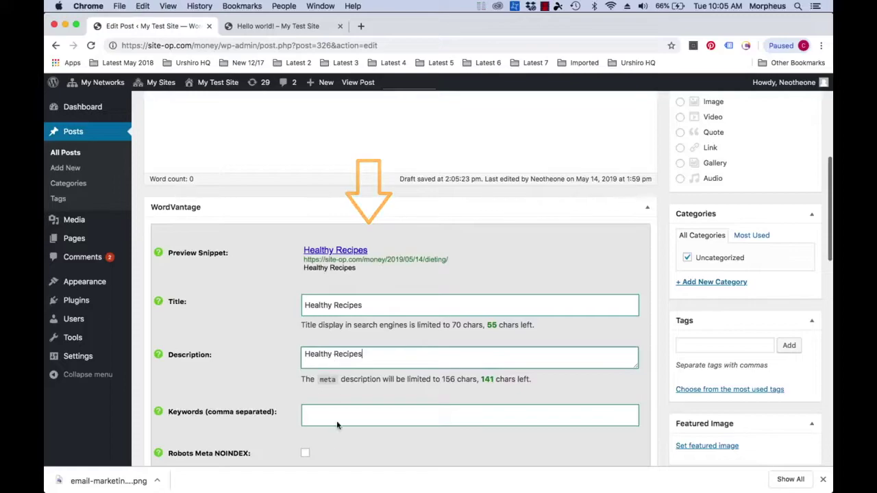
click(337, 413)
text(Healthy Recipes)
scroll(338, 413, up, 10)
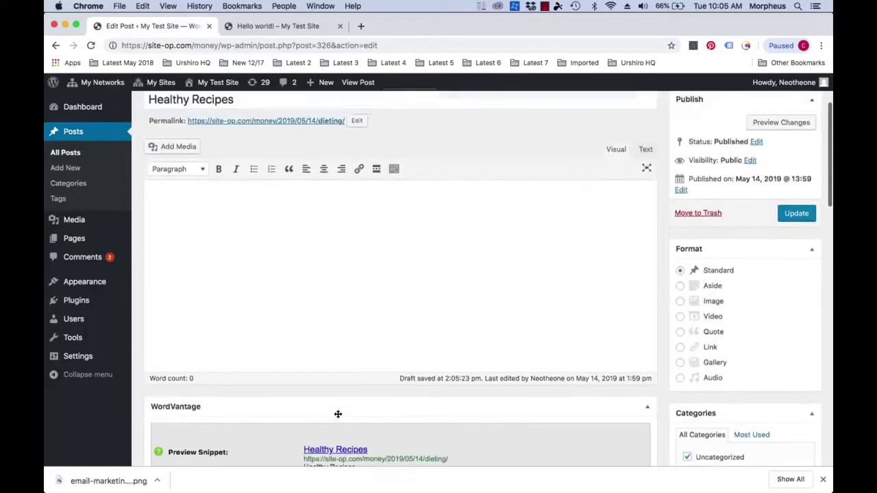
click(796, 307)
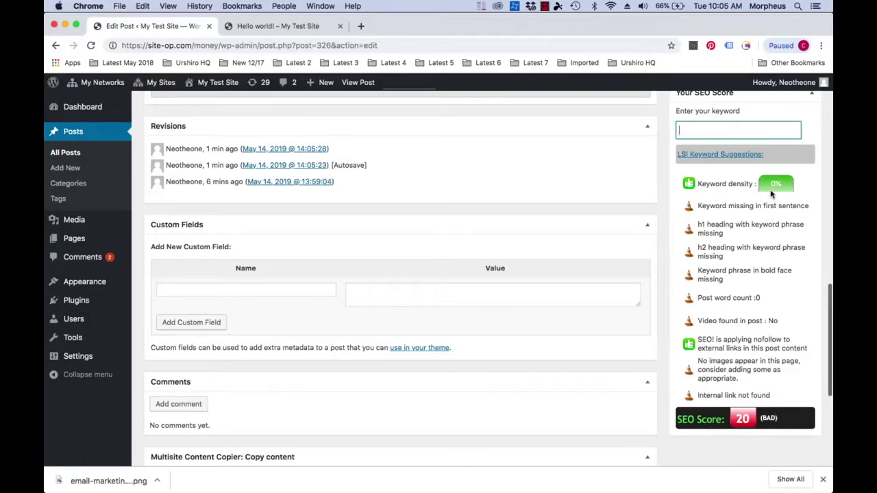
Enter 'Healthy Recipes' as the focus keyword, then delete 'Healthy' to leave 'Recipes'
scroll(714, 184, up, 2)
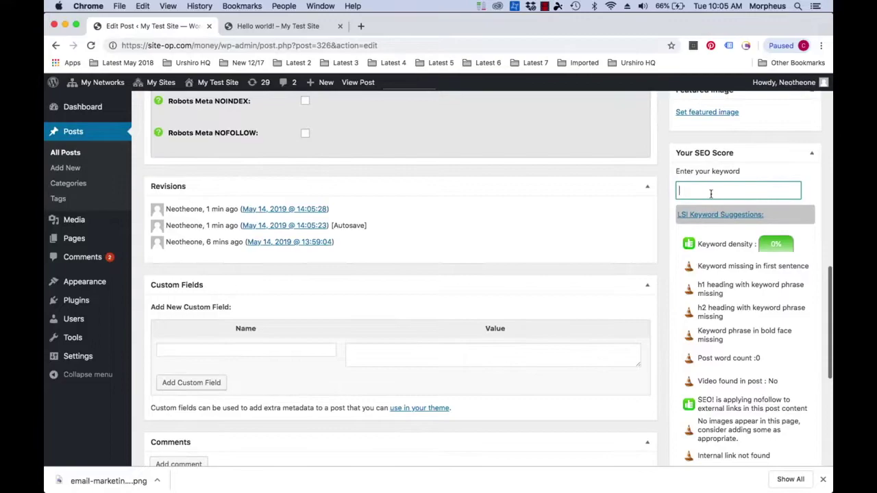
scroll(713, 204, up, 1)
scroll(714, 202, down, 4)
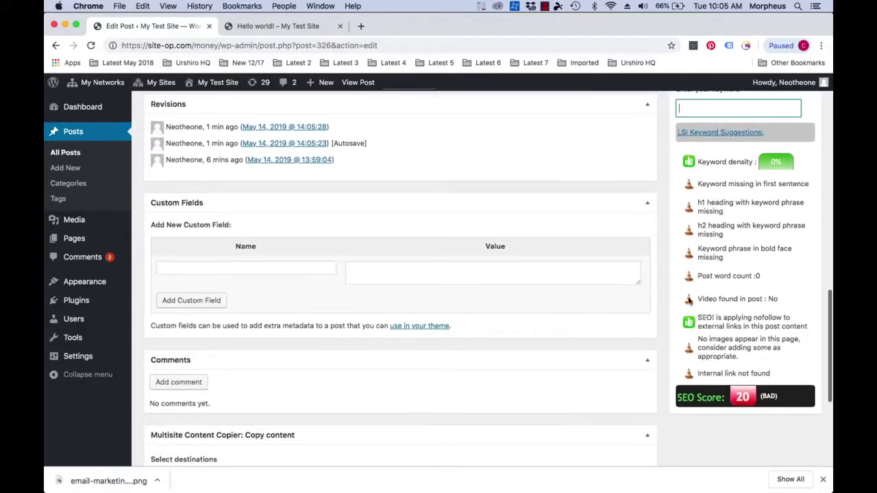
scroll(718, 202, up, 3)
click(700, 194)
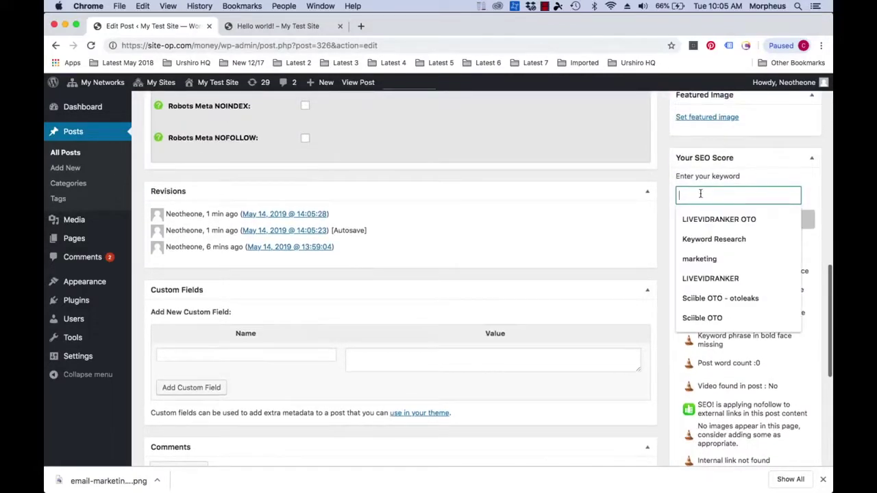
text(Healthy Recipes)
double_click(697, 195)
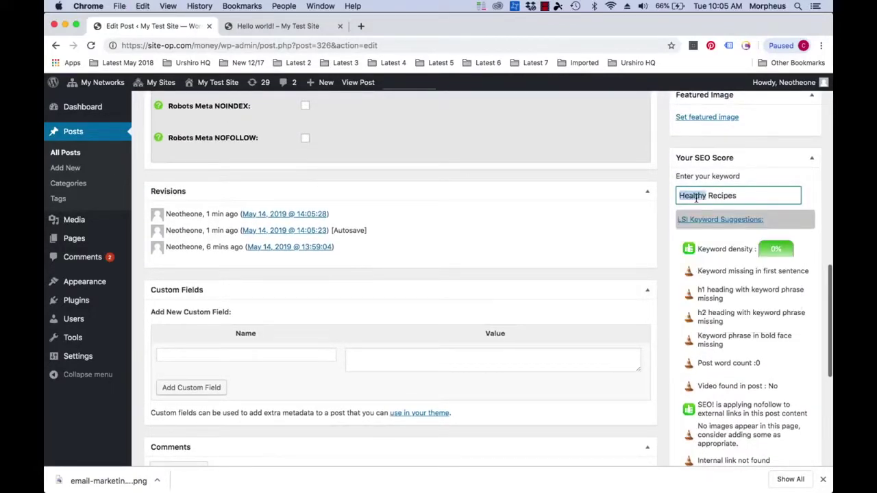
key(BackSpace)
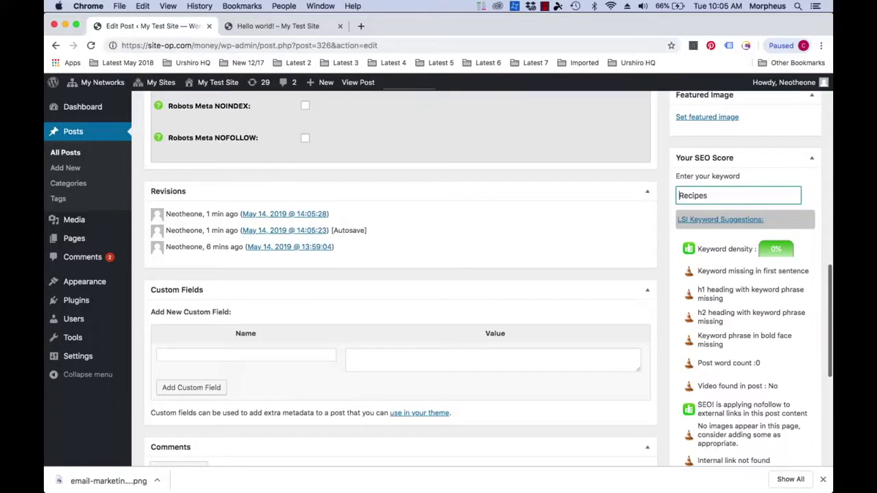
Show the LSI keyword suggestions for 'Recipes' and look through the list
click(717, 220)
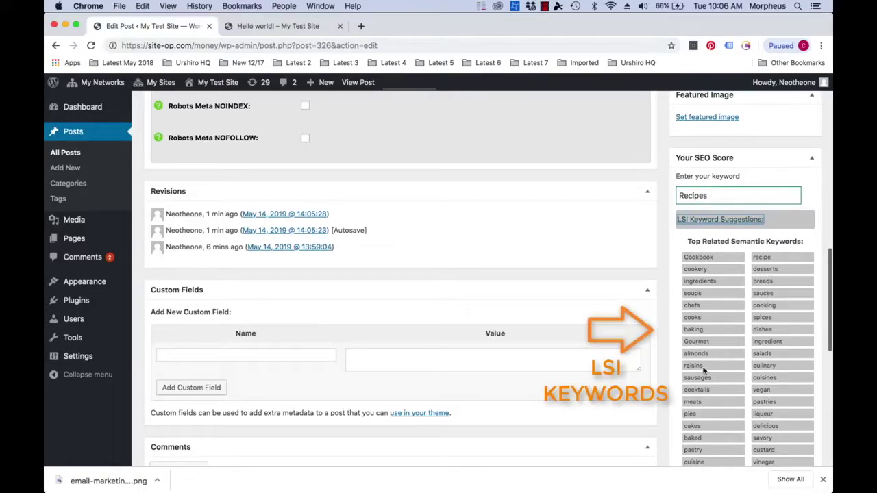
scroll(702, 370, down, 3)
scroll(700, 400, down, 2)
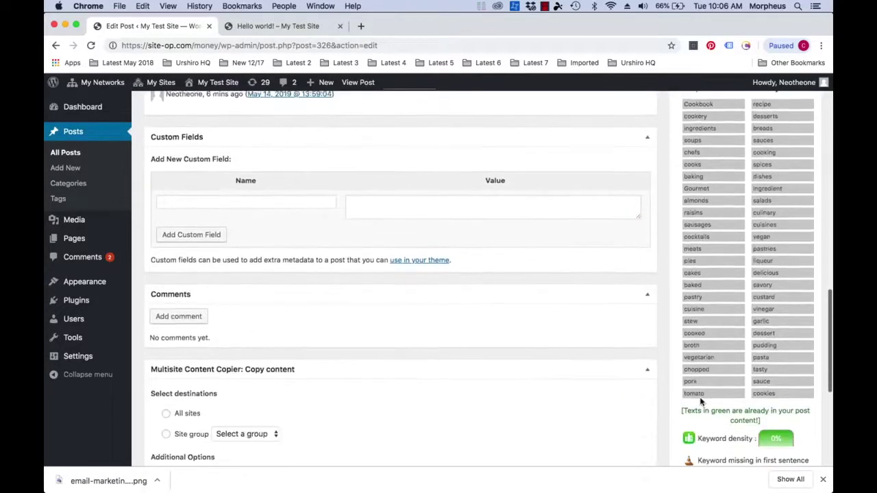
scroll(701, 401, up, 5)
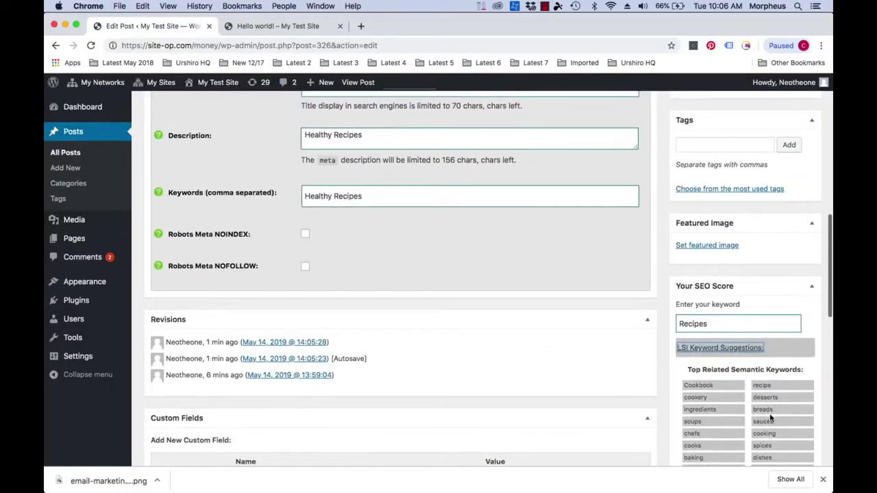
scroll(698, 322, down, 10)
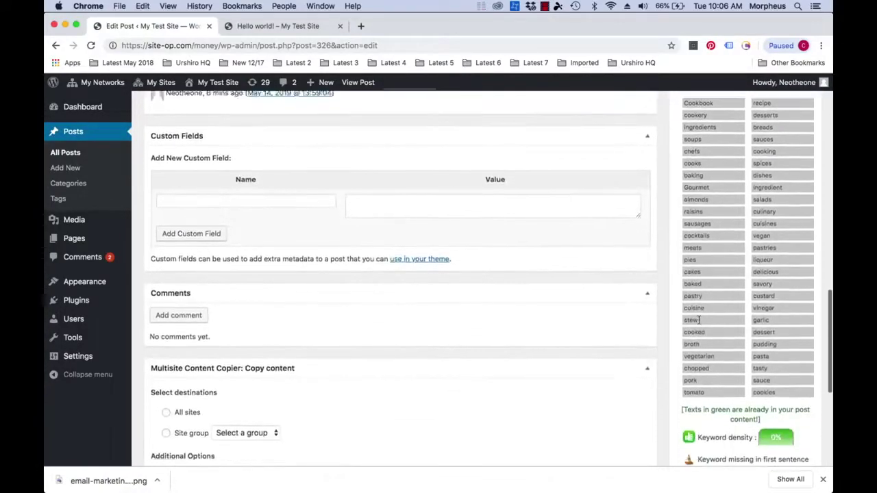
scroll(699, 322, down, 1)
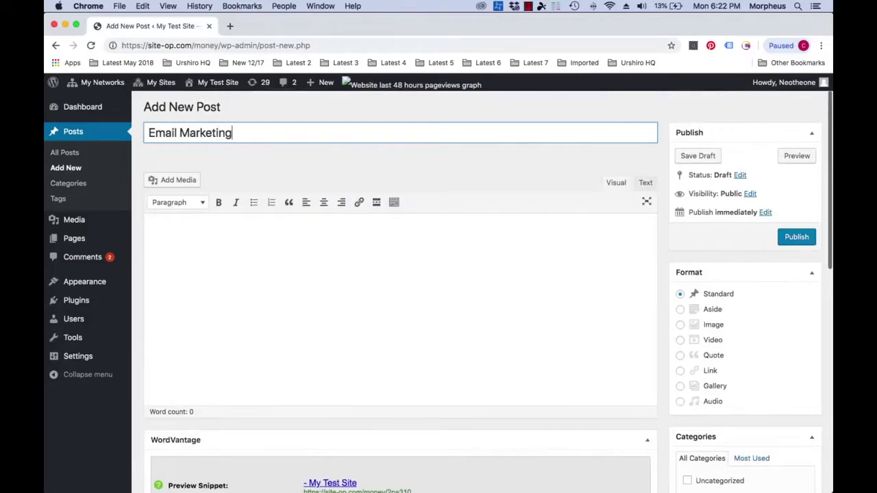
Enter 'Email Marketing' as the WordVantage Title, Description and Keywords, and paste the article into the body
scroll(245, 241, down, 5)
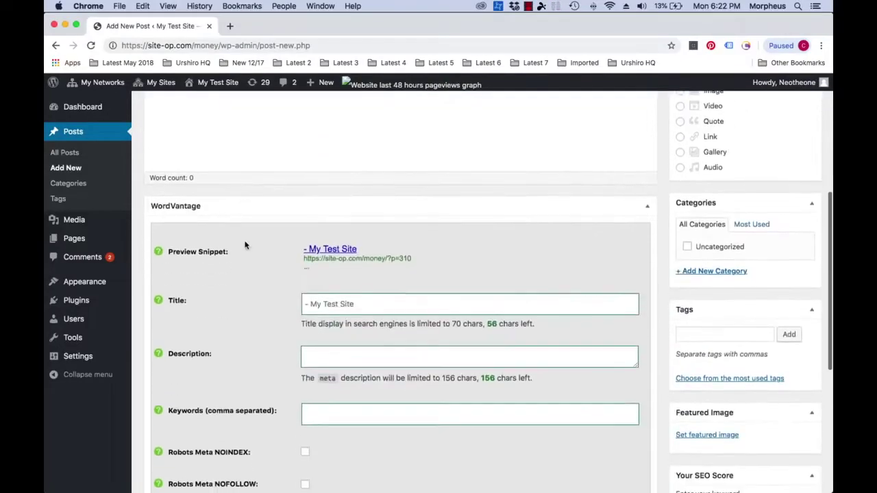
click(342, 303)
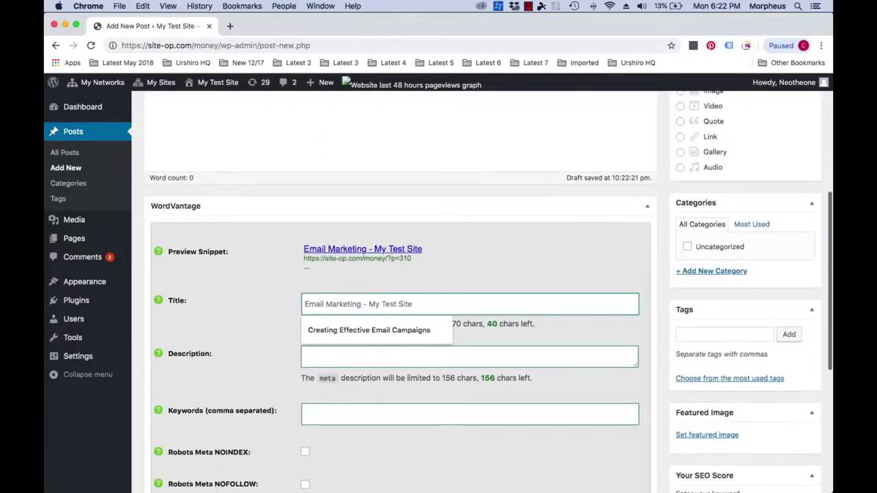
text(Email Marketing)
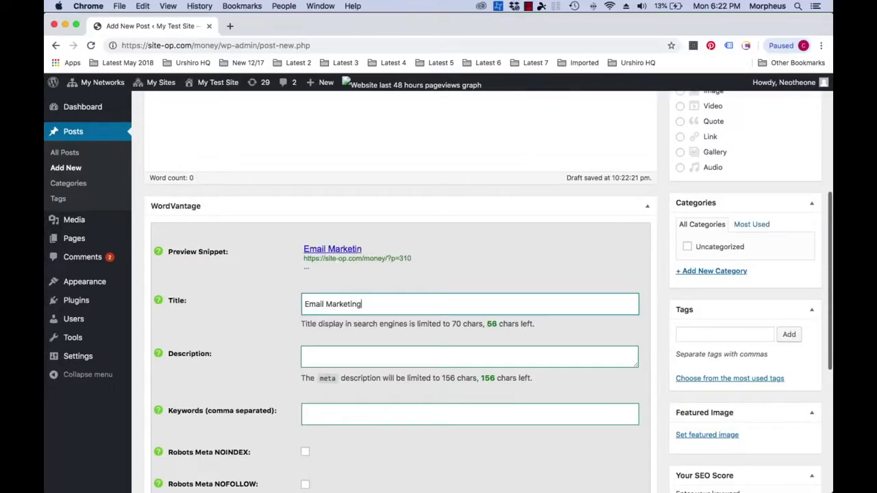
click(334, 352)
text(Email Market)
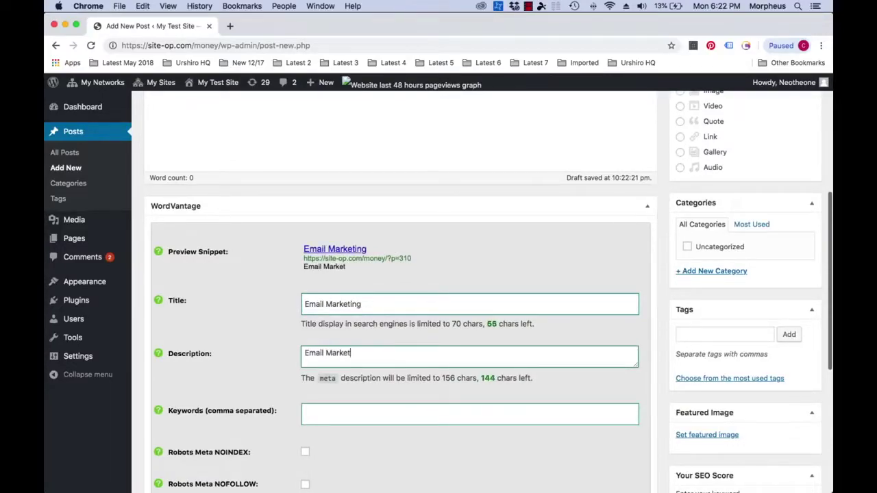
text(ing)
click(322, 414)
text(Email Mark)
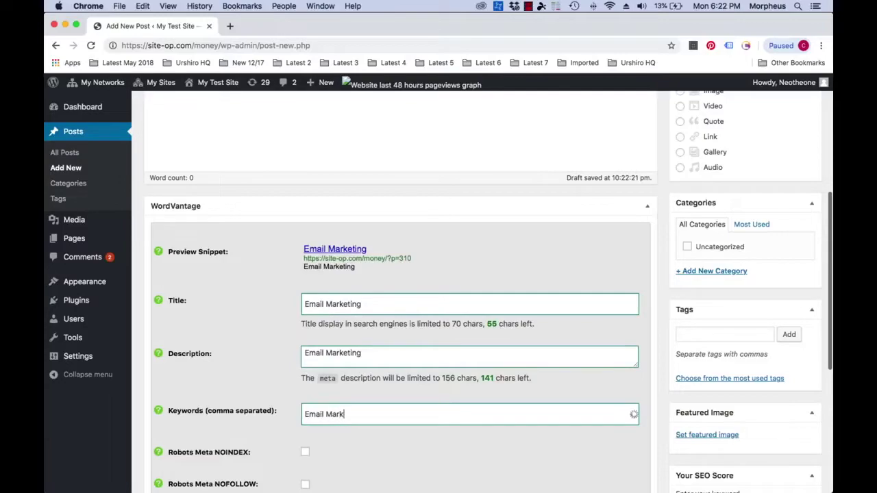
text(eting)
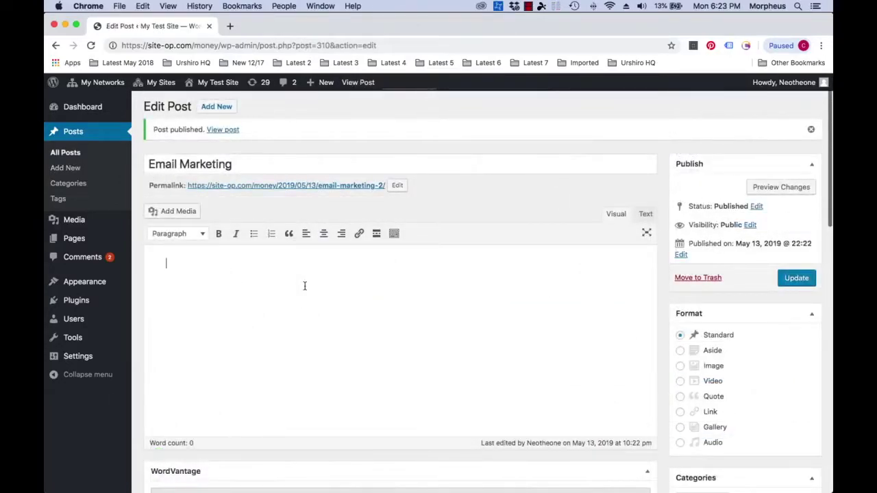
key(super+v)
Update the post and check the SEO Score: 30 (BAD), 2.05% keyword density, 684 words
click(793, 96)
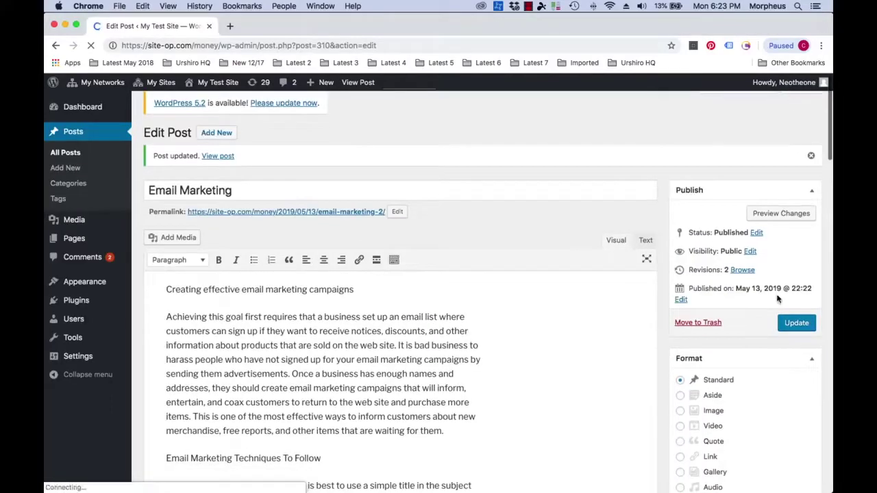
scroll(777, 298, down, 15)
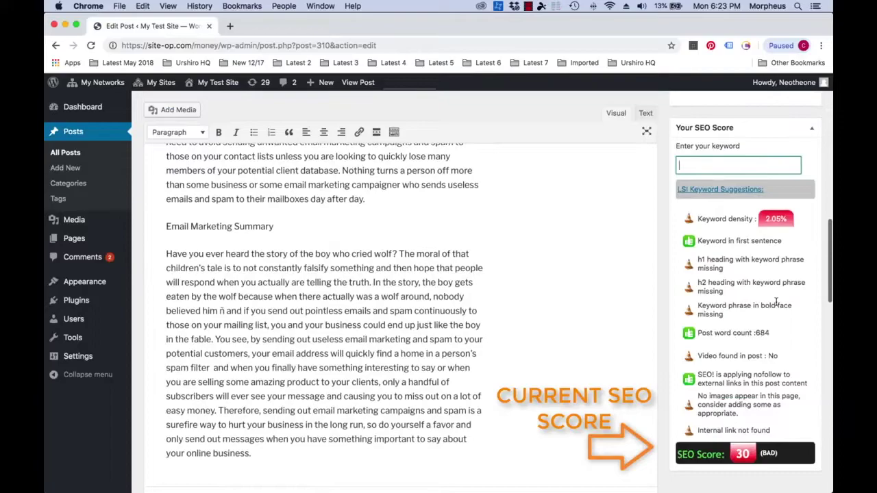
scroll(777, 303, up, 2)
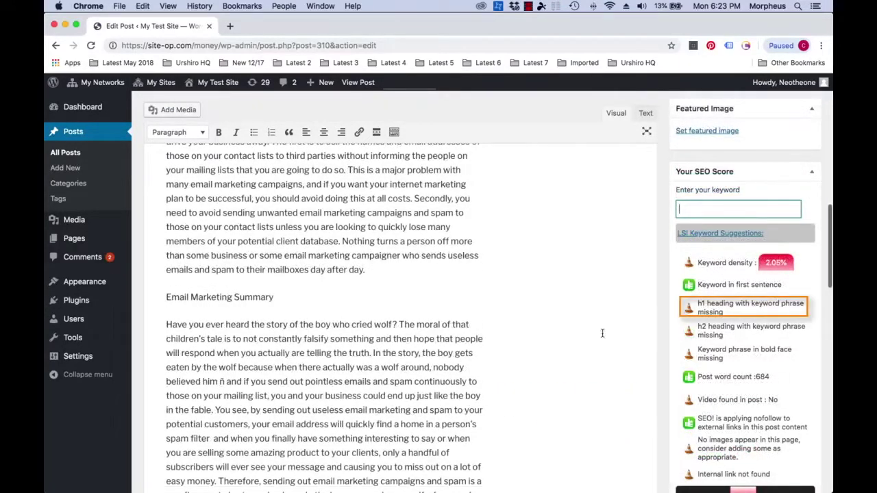
scroll(576, 346, up, 10)
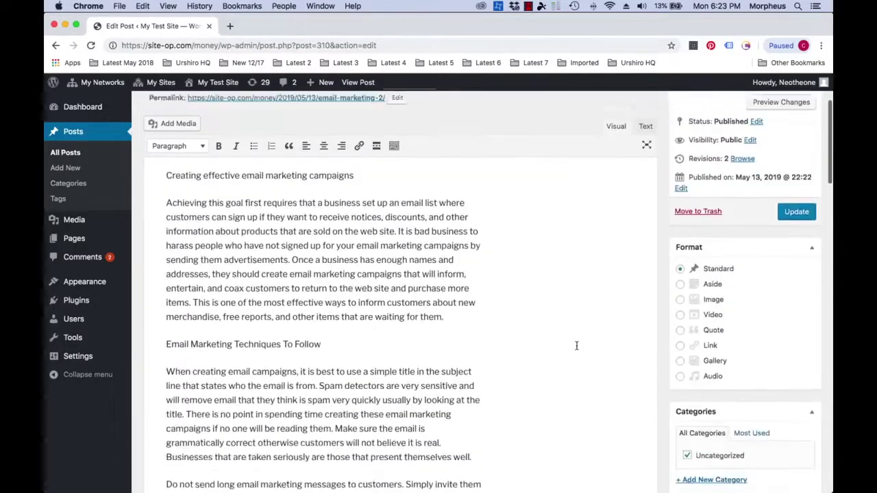
Format the opening line 'Creating effective email marketing campaigns' as a bold Heading 1
triple_click(315, 297)
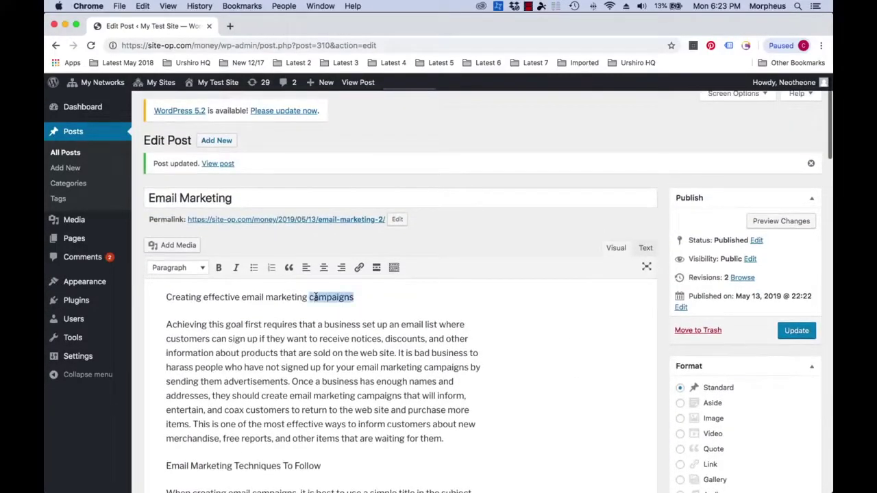
click(199, 269)
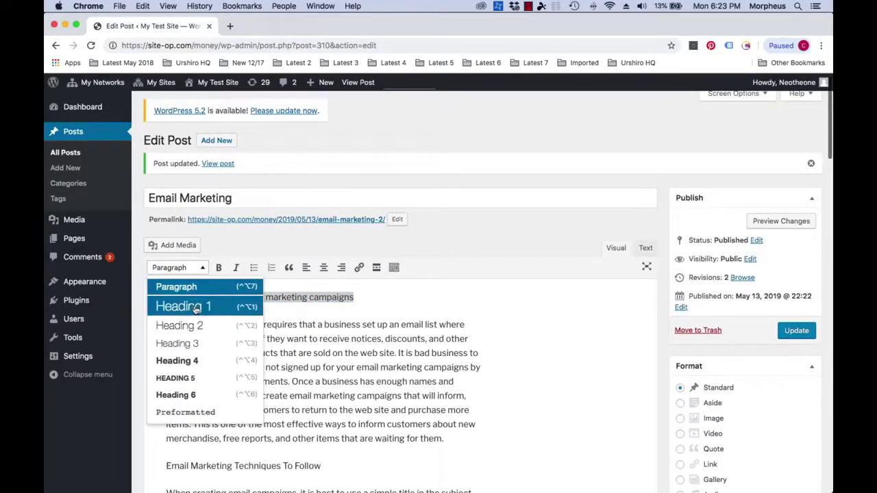
click(195, 309)
click(218, 269)
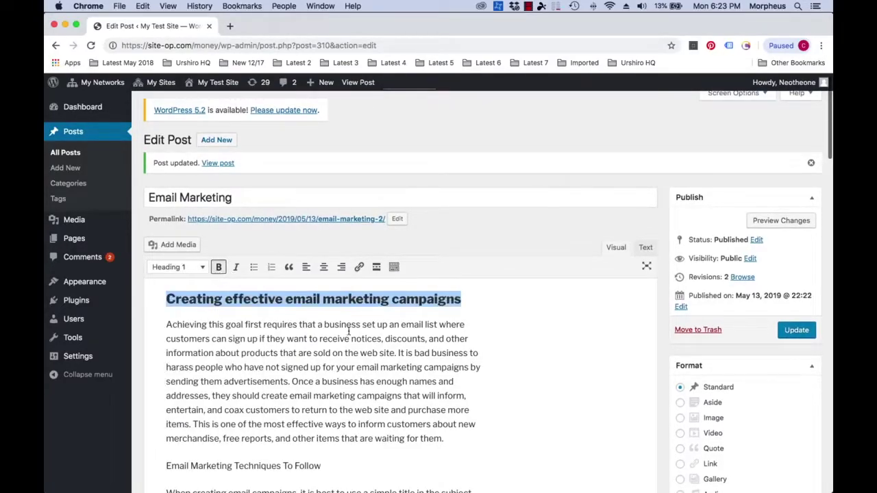
scroll(481, 373, down, 15)
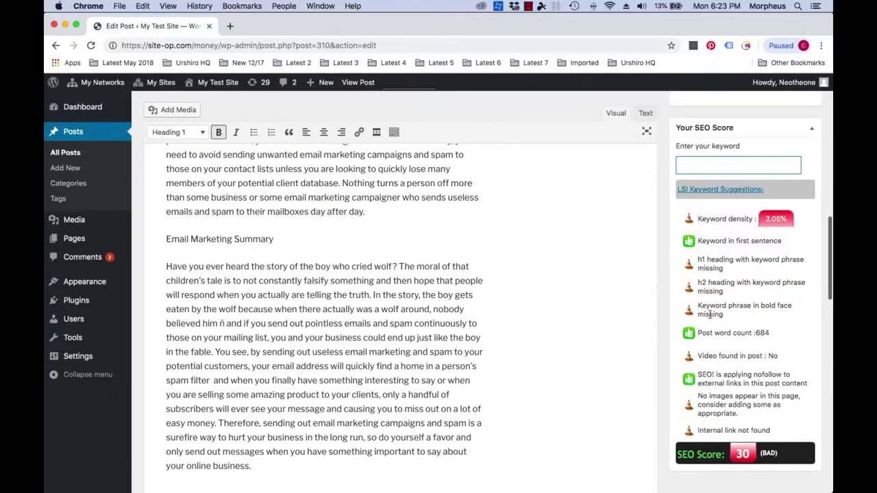
scroll(690, 310, up, 15)
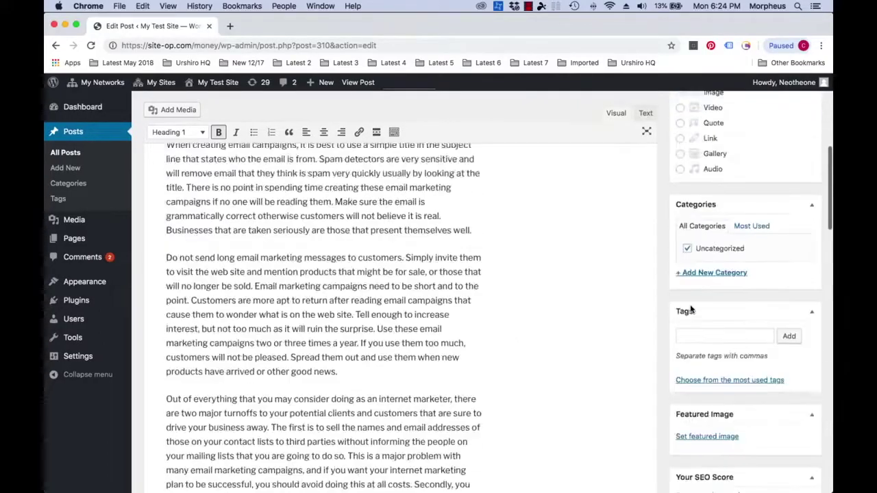
scroll(690, 309, down, 1)
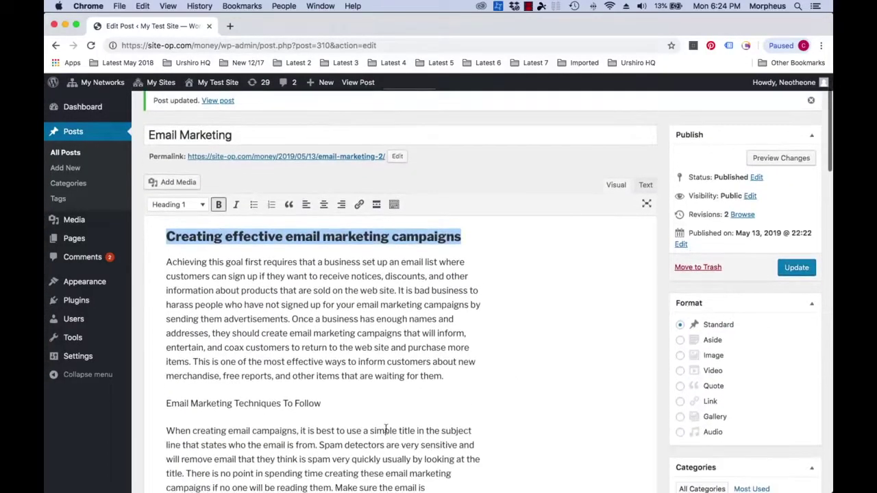
triple_click(230, 403)
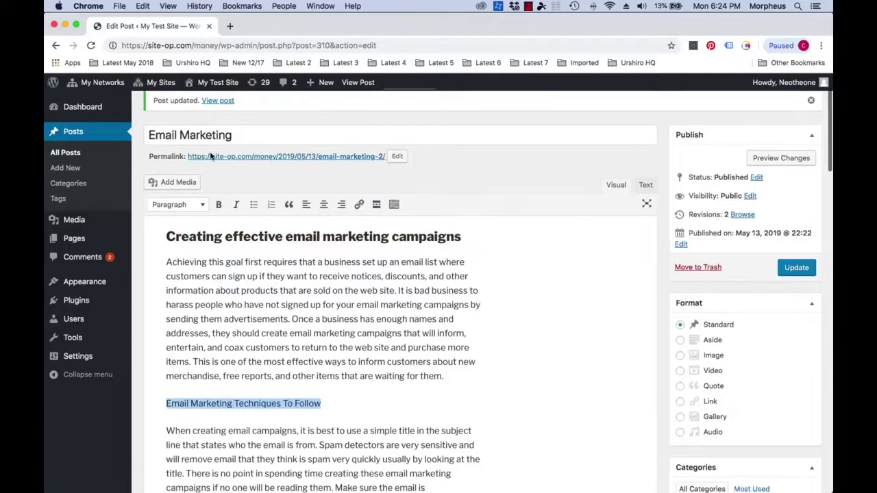
Make 'Email Marketing Techniques To Follow' a bold Heading 2 and 'Email Marketing Summary' a Heading 2
click(191, 205)
click(191, 260)
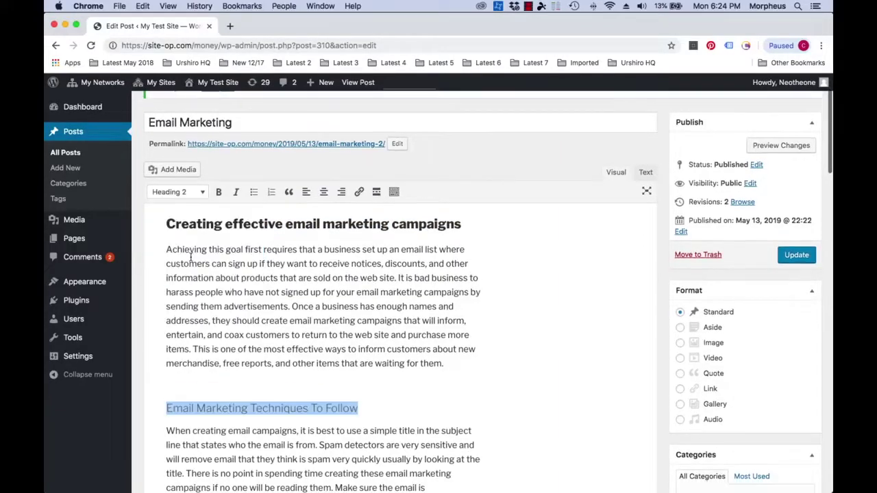
click(219, 192)
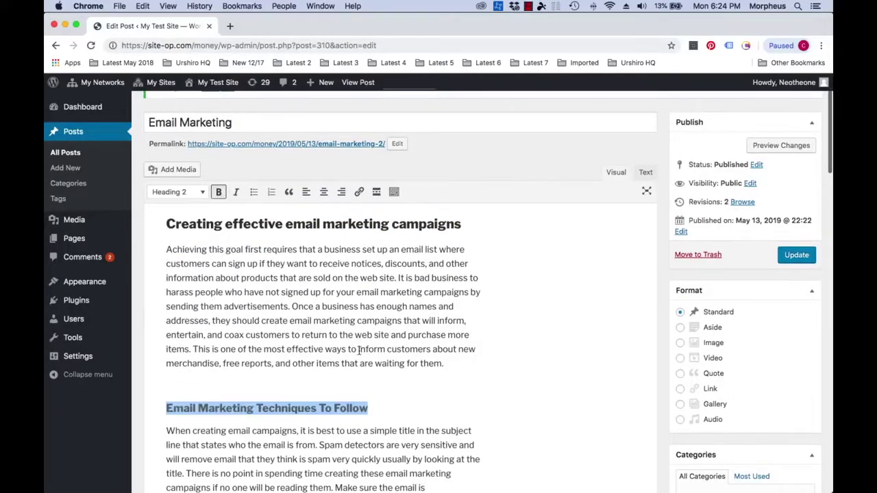
scroll(358, 352, down, 4)
scroll(359, 352, down, 5)
triple_click(226, 329)
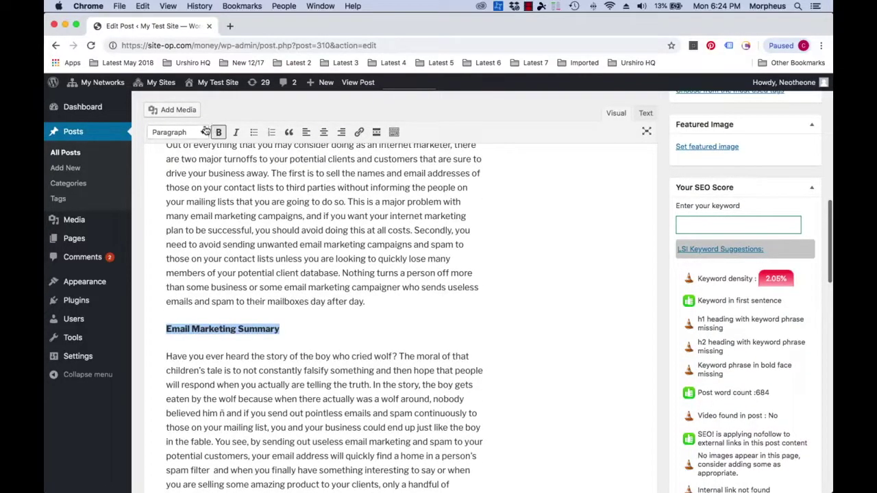
click(195, 132)
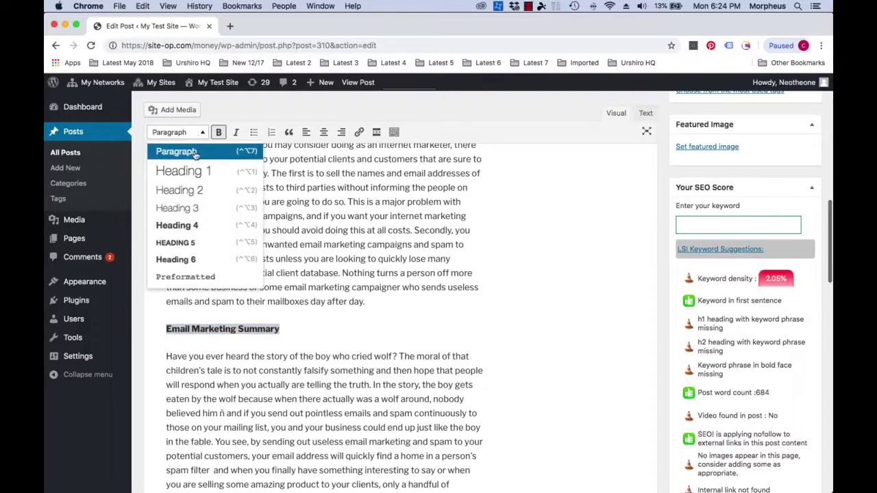
click(201, 189)
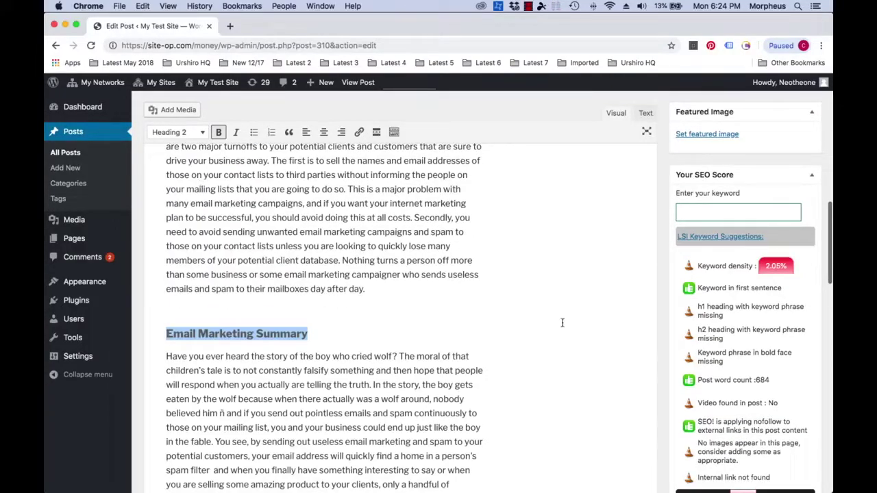
scroll(562, 323, down, 5)
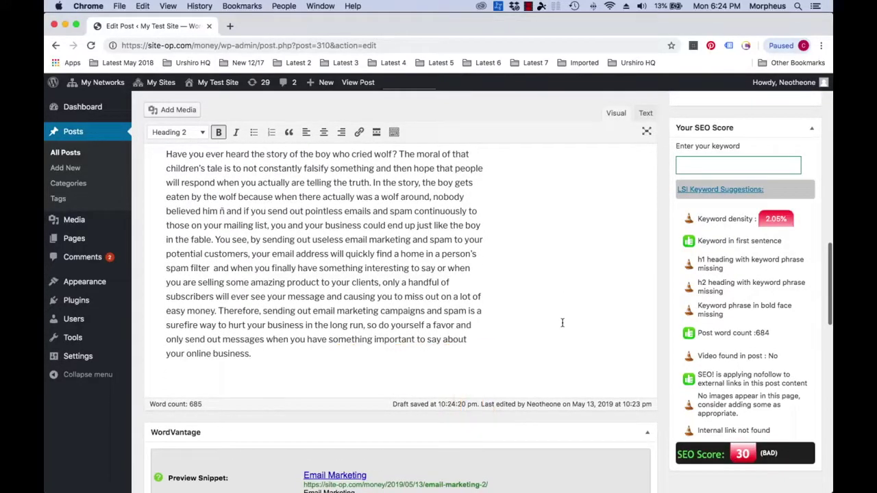
Update the post with its new headings and confirm the SEO score now reads 60
scroll(562, 323, up, 1)
scroll(561, 323, up, 5)
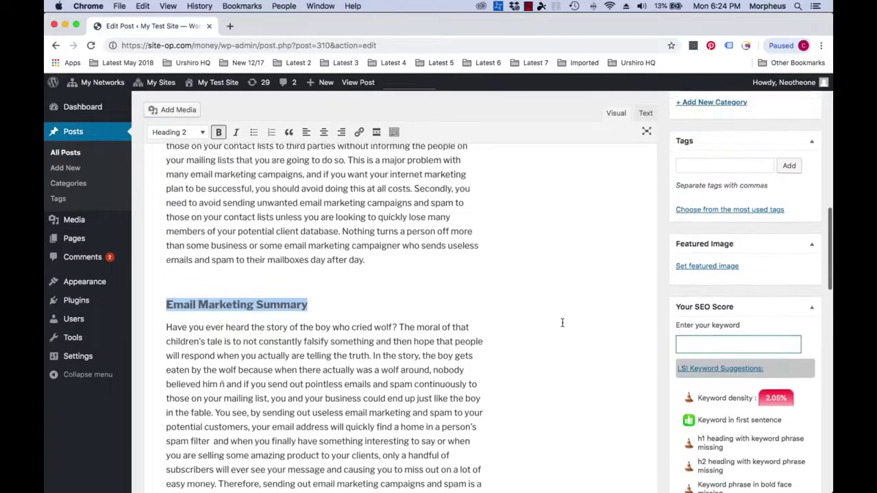
scroll(562, 322, up, 10)
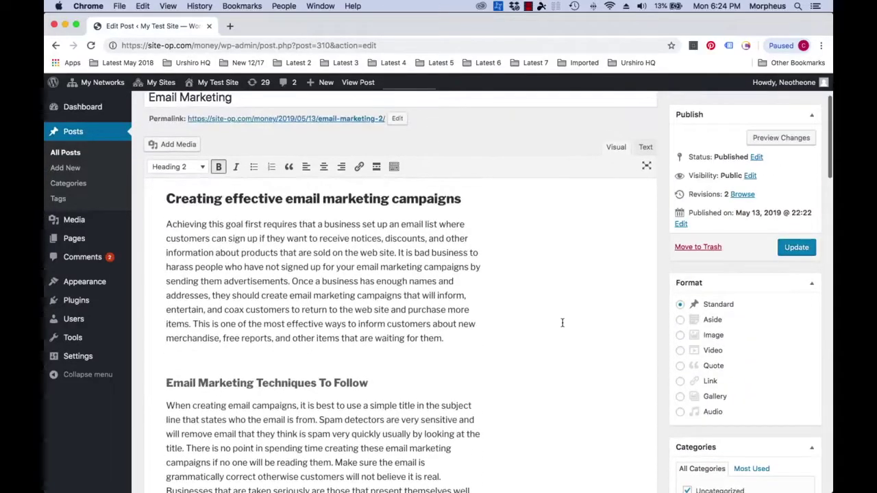
click(797, 251)
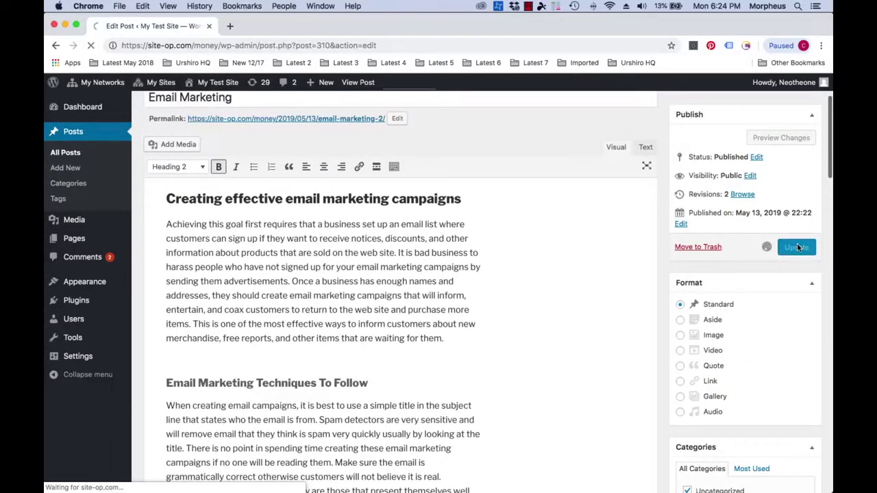
scroll(797, 247, down, 15)
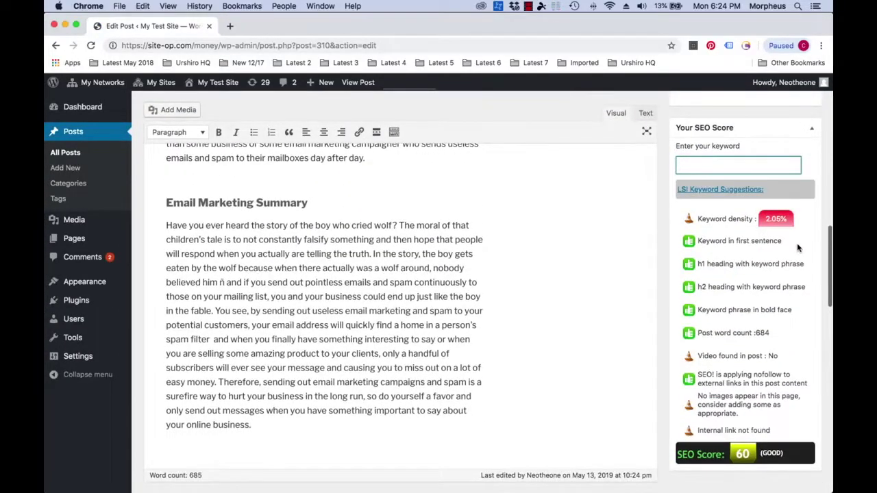
scroll(797, 248, up, 15)
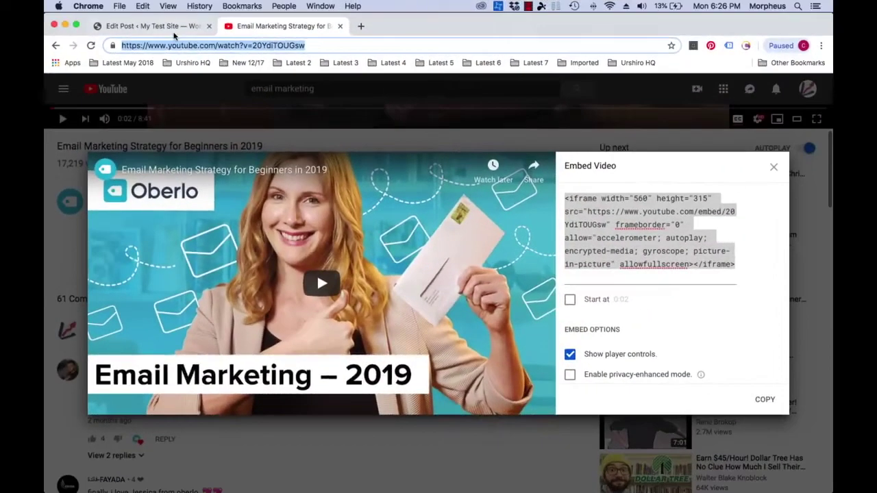
Embed the 'Email Marketing Strategy for Beginners in 2019' YouTube video at the top of the post
click(174, 26)
triple_click(221, 141)
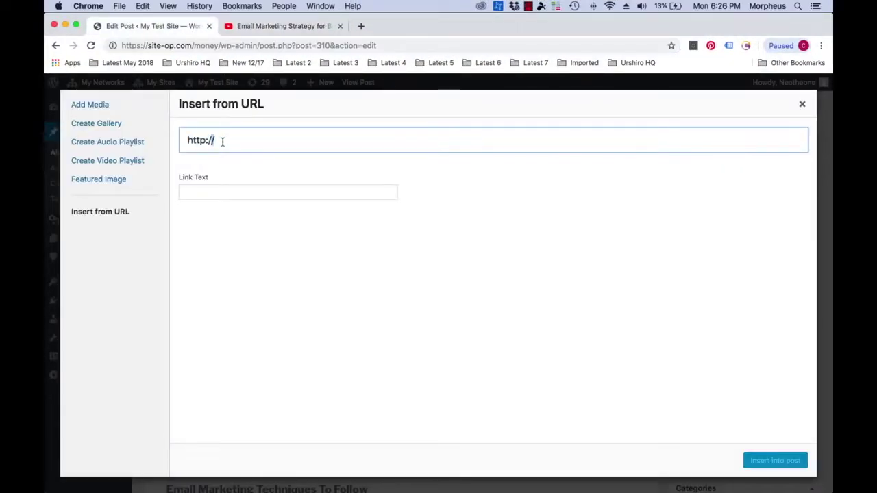
text(https://www.youtube.com/watch?v=20YdiTOUGsw)
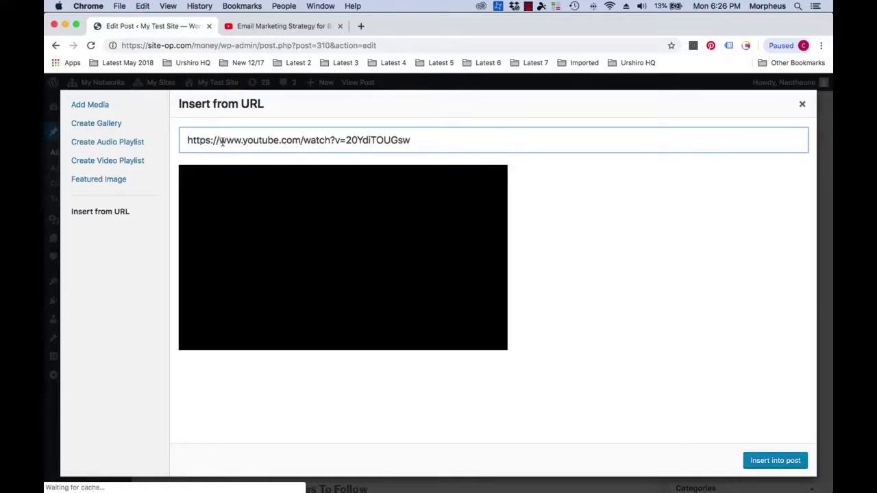
click(786, 463)
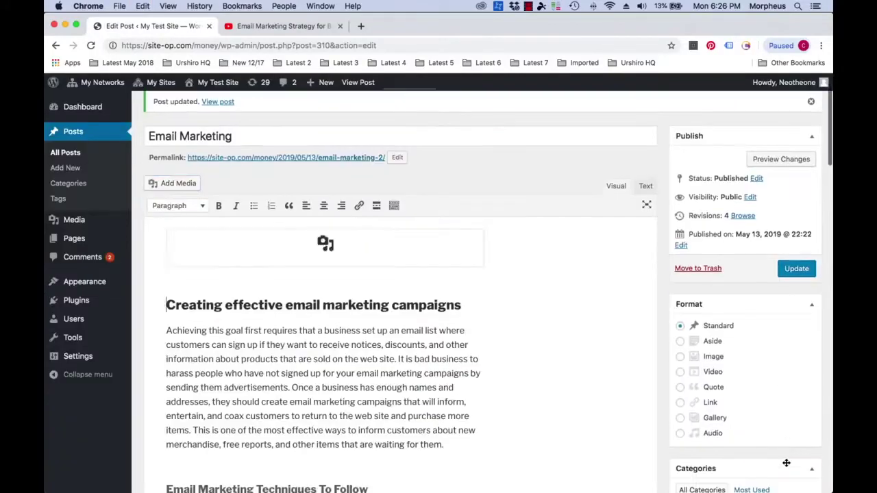
scroll(733, 317, down, 10)
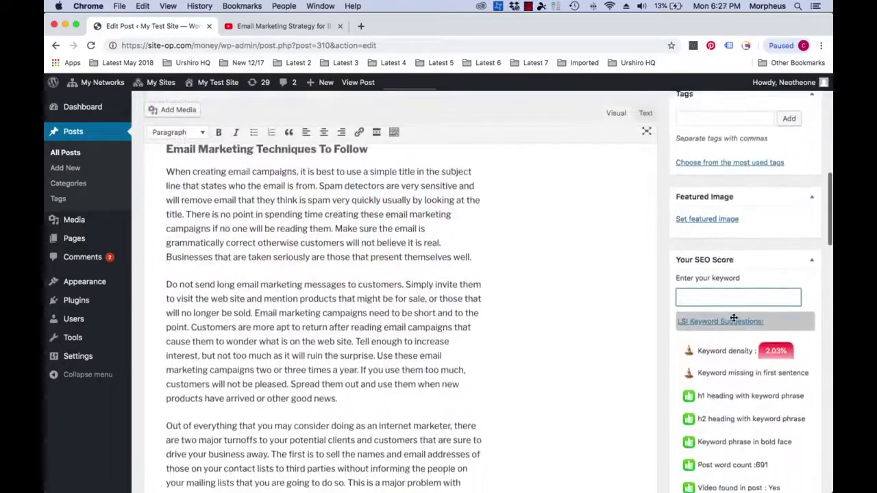
scroll(734, 318, down, 1)
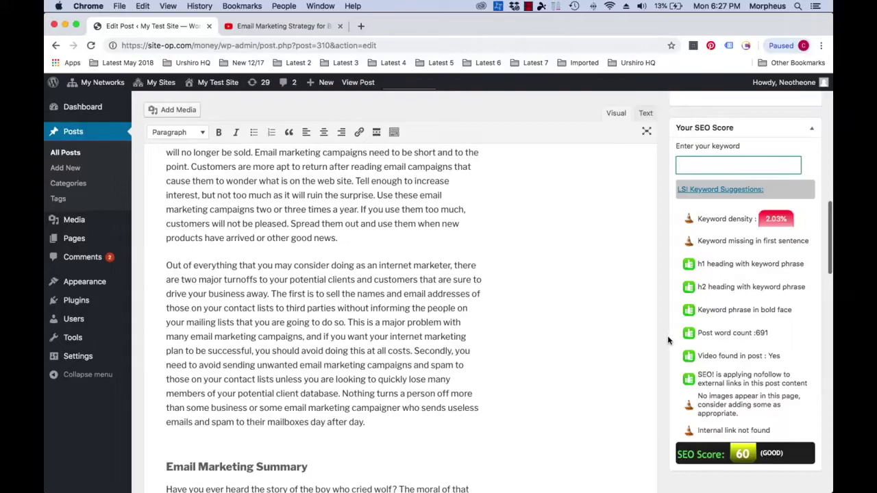
click(361, 26)
Search Google for pixabay and go to the Pixabay homepage
text(pixabay)
key(Return)
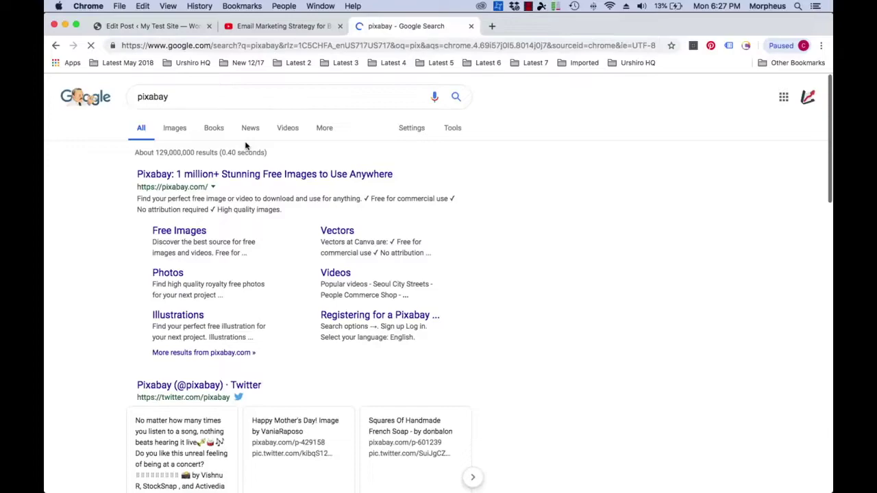
click(249, 176)
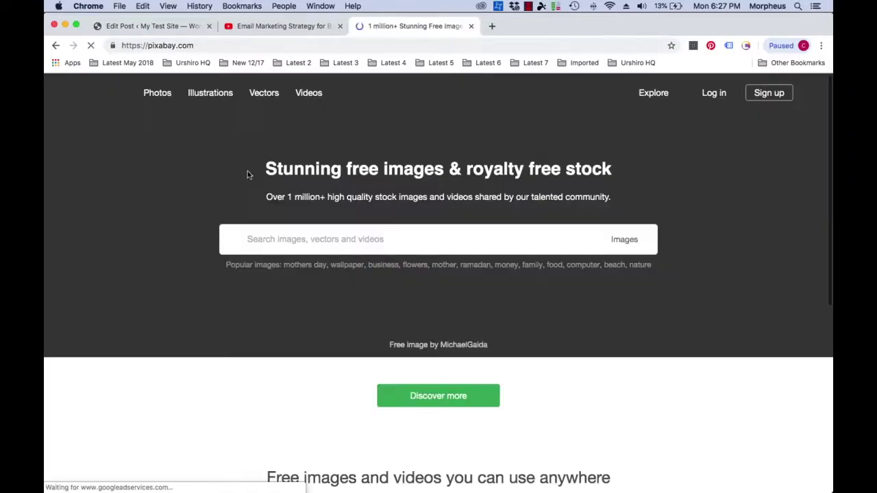
Search Pixabay for 'email marketing' and download the megaphone-envelope illustration at 1280×960
text(ema)
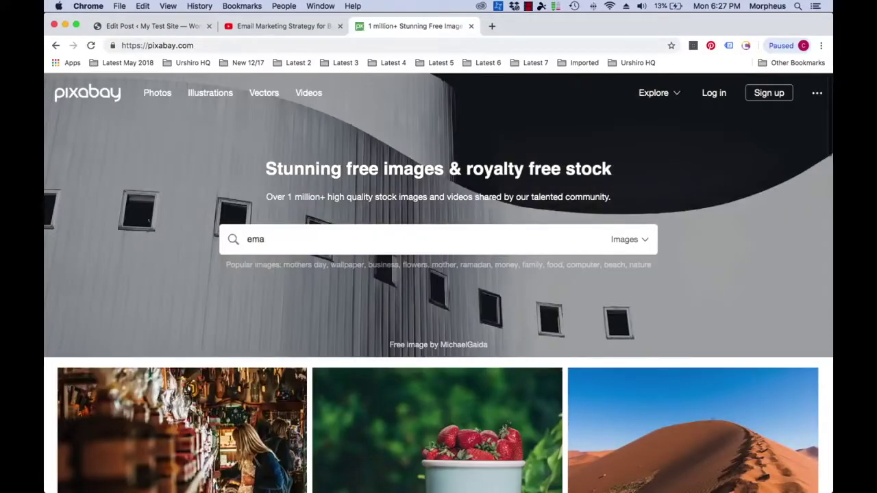
text(il marketing)
key(Return)
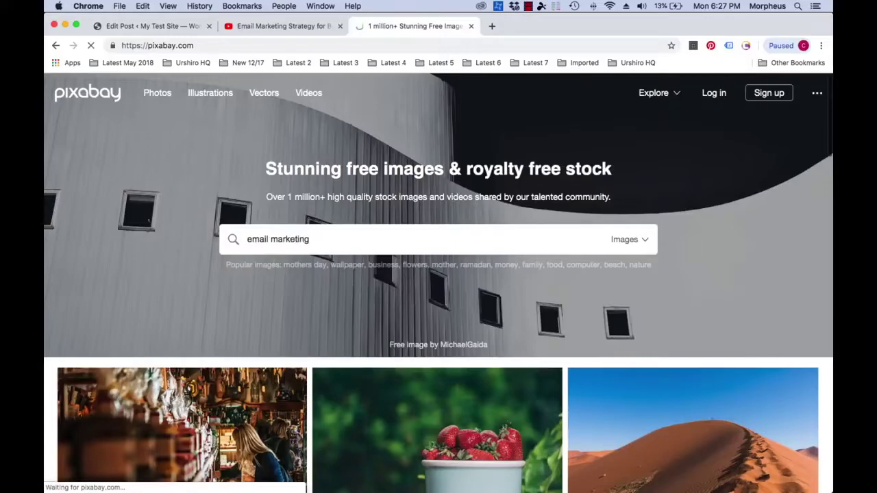
scroll(438, 281, down, 5)
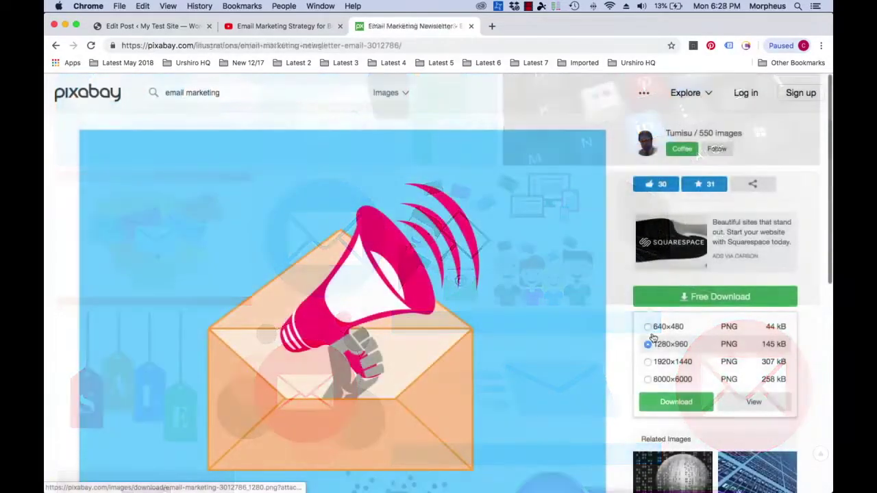
click(675, 404)
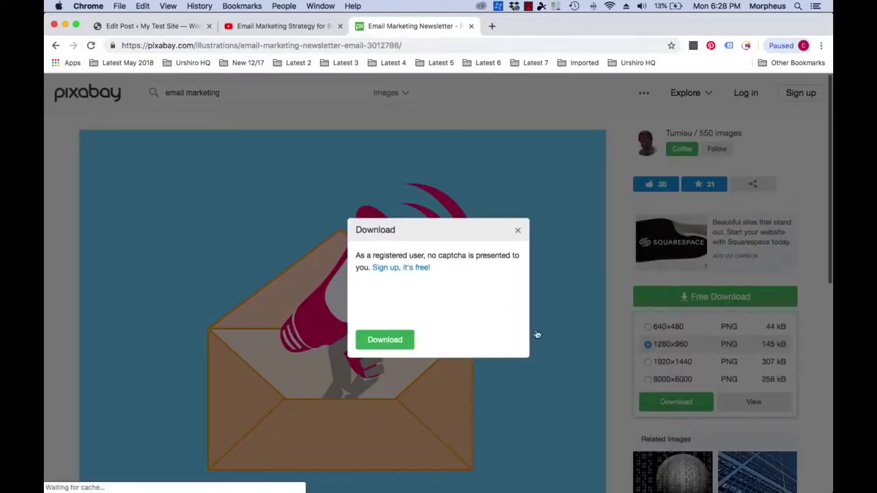
click(370, 300)
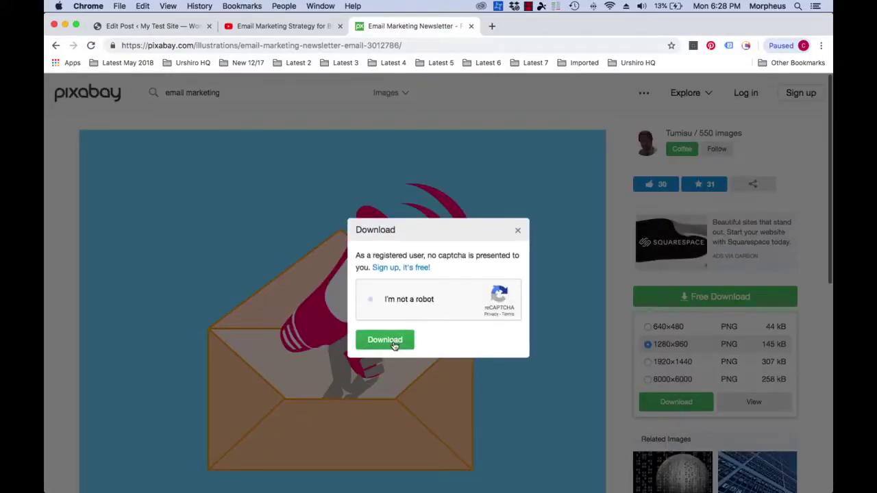
click(385, 341)
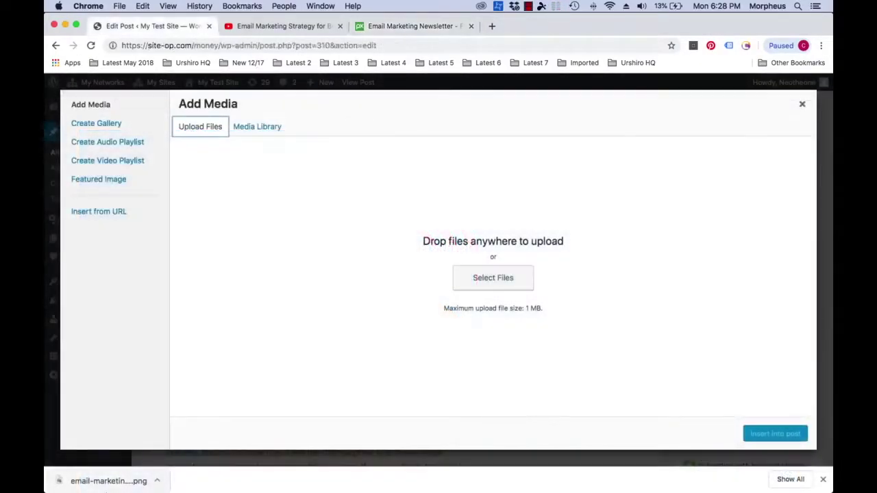
Upload the downloaded megaphone-envelope PNG and insert it under 'Email Marketing Techniques To Follow'
drag(108, 481, 470, 179)
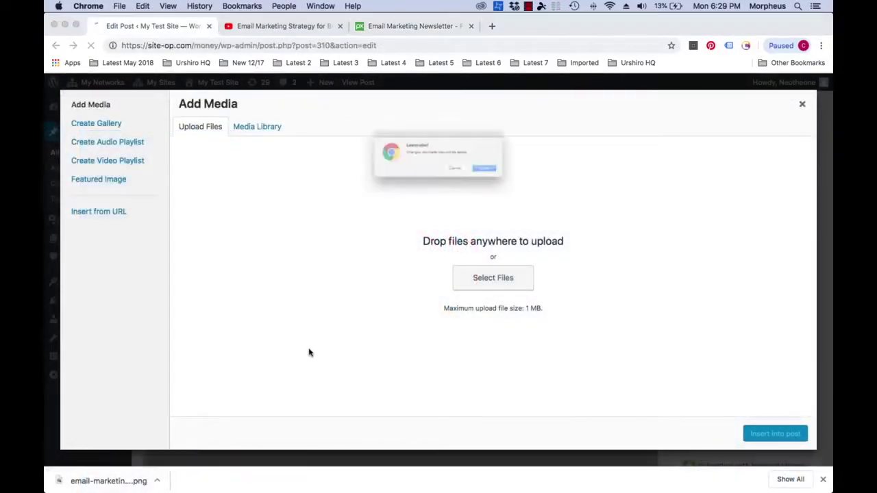
click(472, 178)
drag(132, 480, 226, 353)
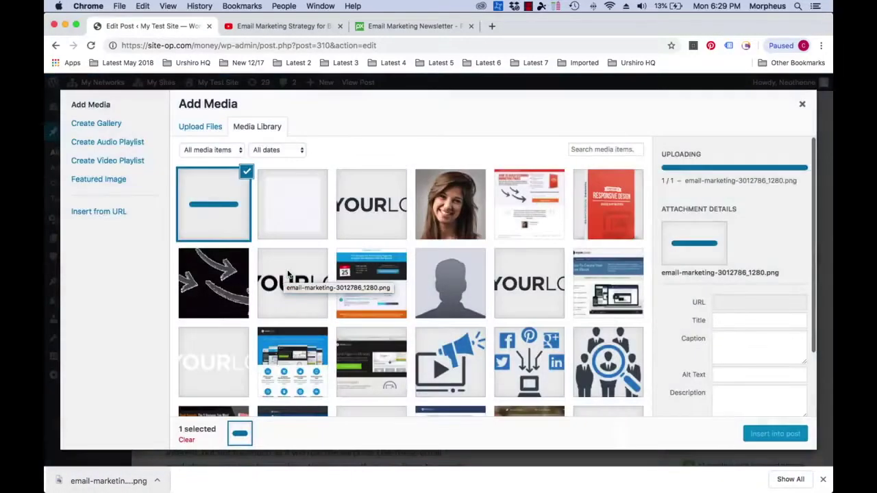
click(774, 433)
scroll(613, 305, down, 8)
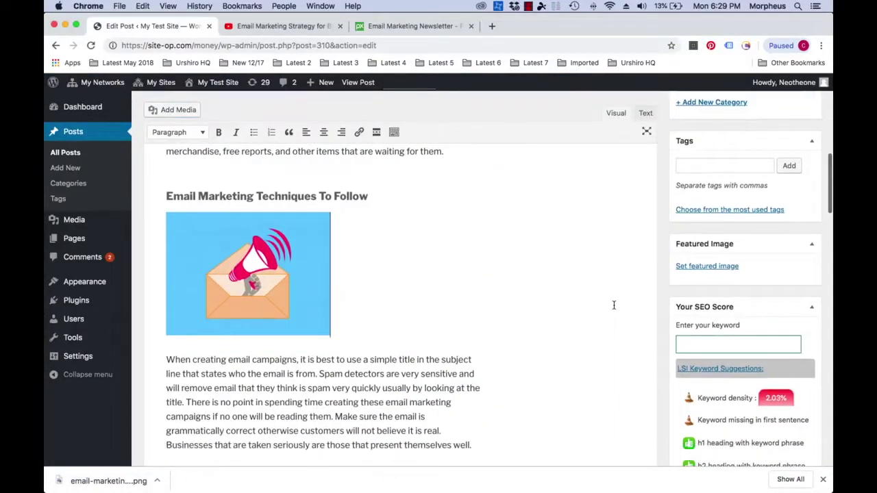
scroll(614, 305, up, 10)
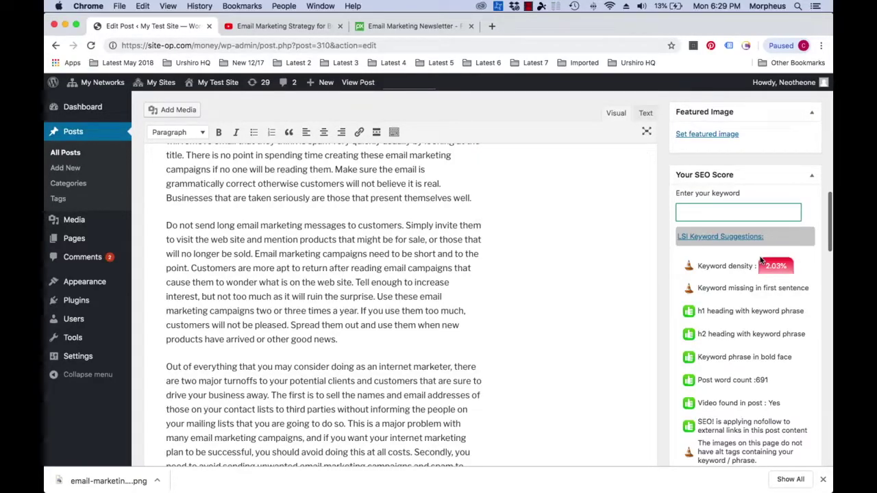
Set the WordVantage focus keyword to 'marketing' and show its LSI keyword suggestions
click(683, 211)
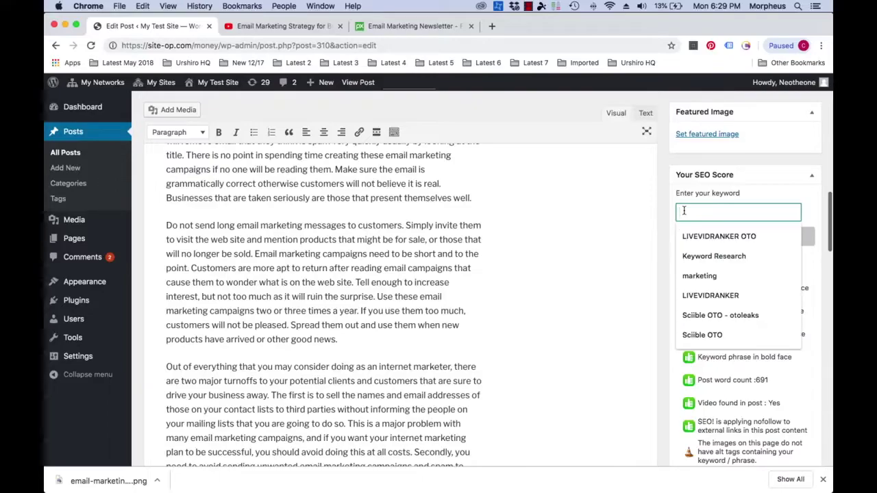
text(marketing)
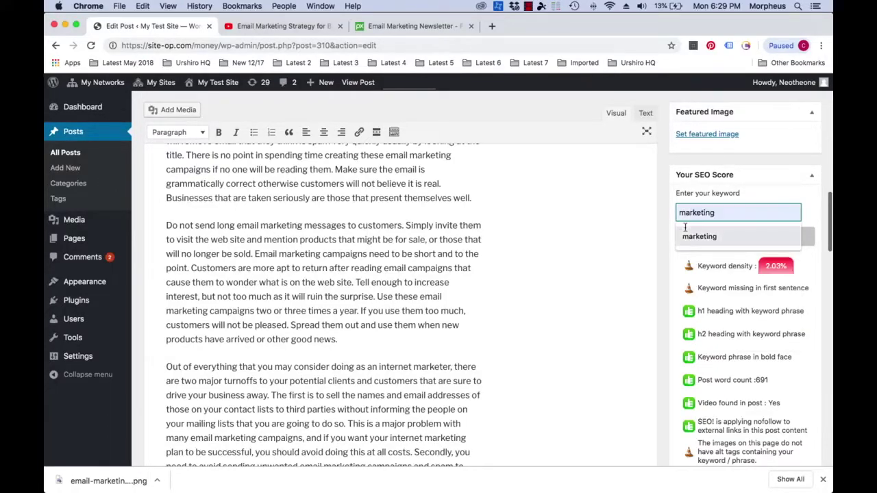
click(714, 237)
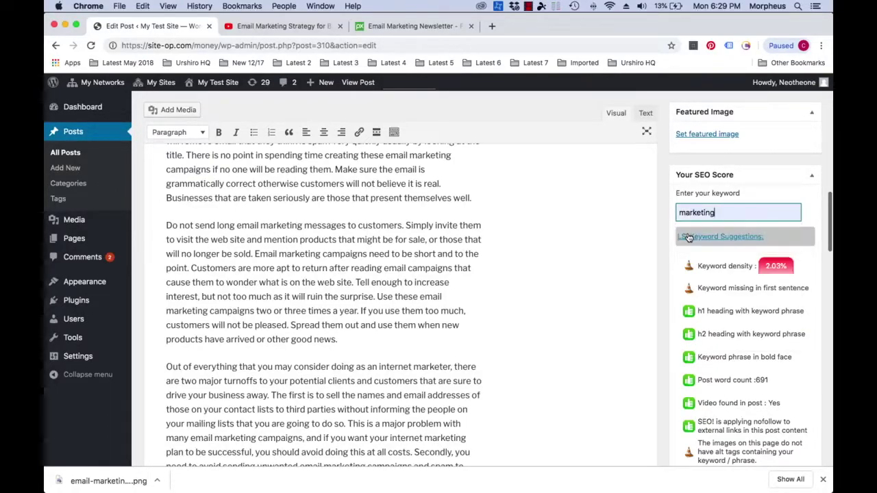
click(715, 237)
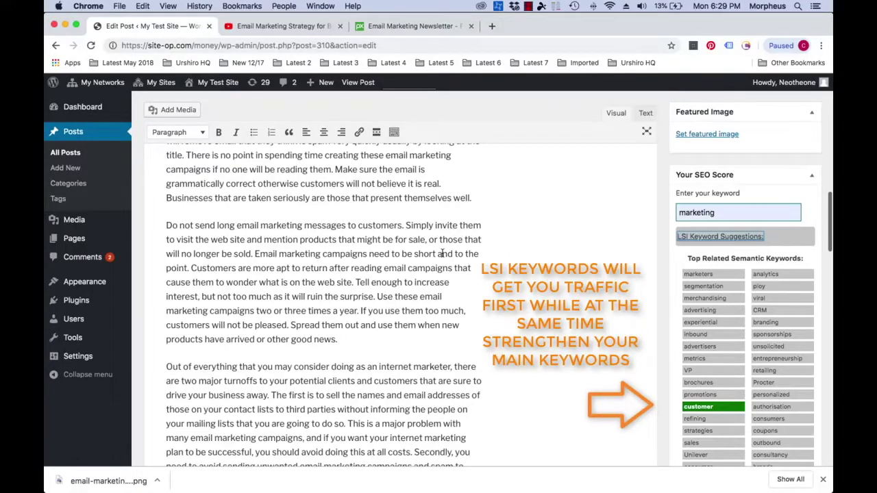
Change 'email marketing messages' to 'email advertising messages' and save the post
double_click(287, 226)
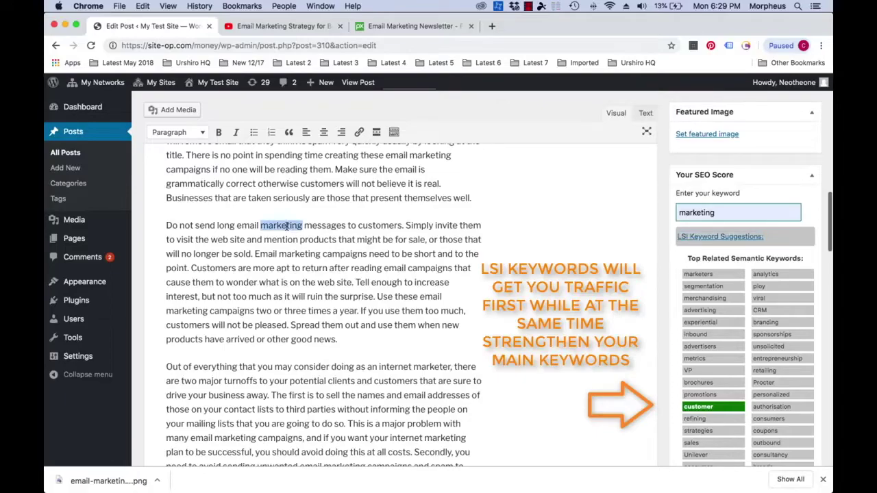
triple_click(700, 347)
click(717, 349)
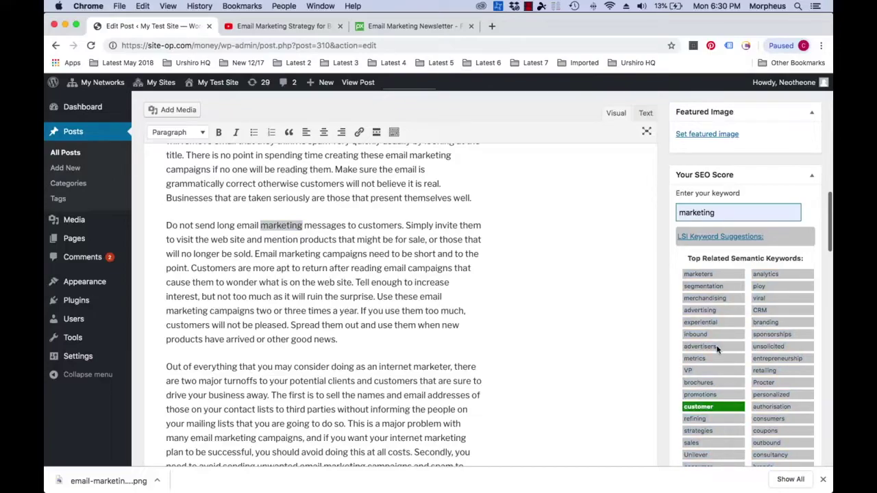
drag(717, 350, 683, 348)
scroll(524, 312, up, 3)
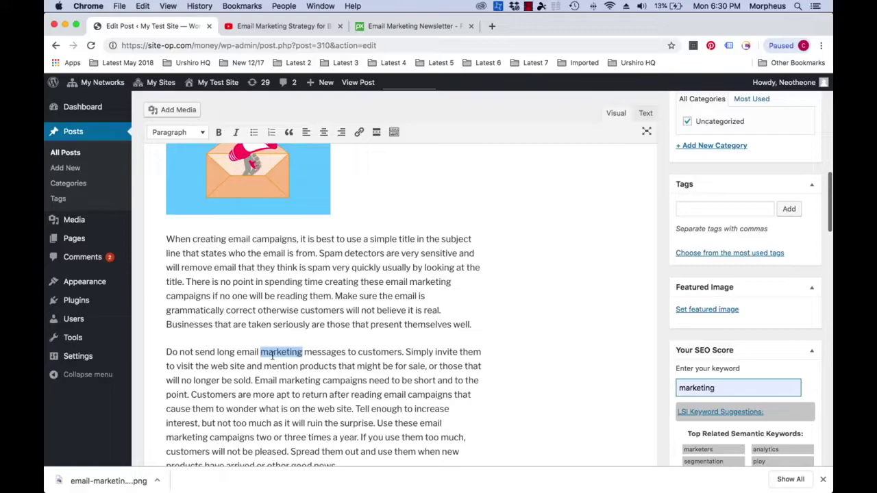
text(advert)
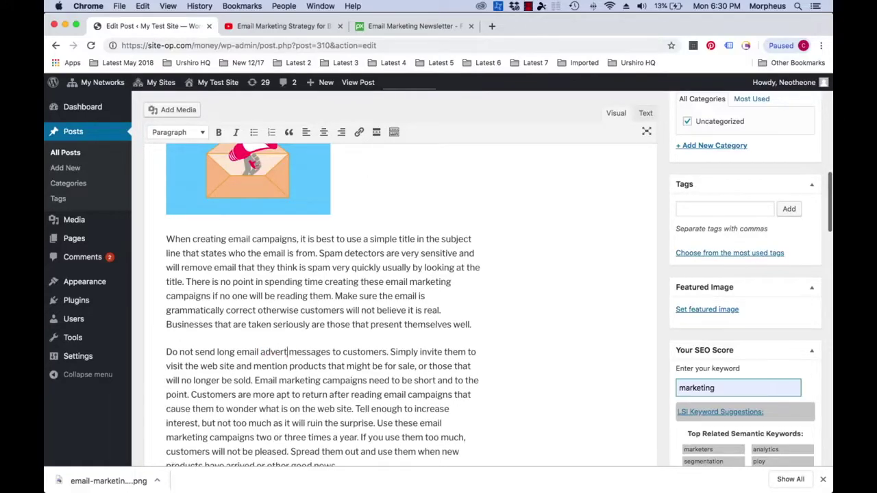
text(ising)
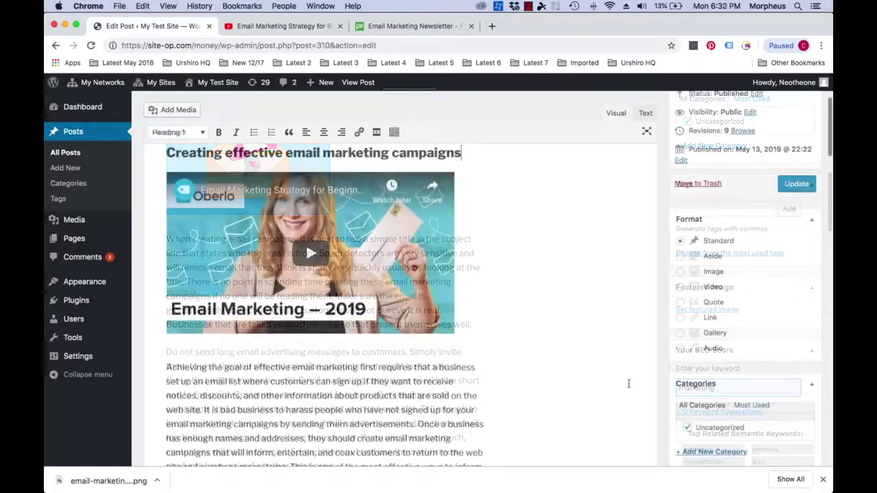
click(807, 184)
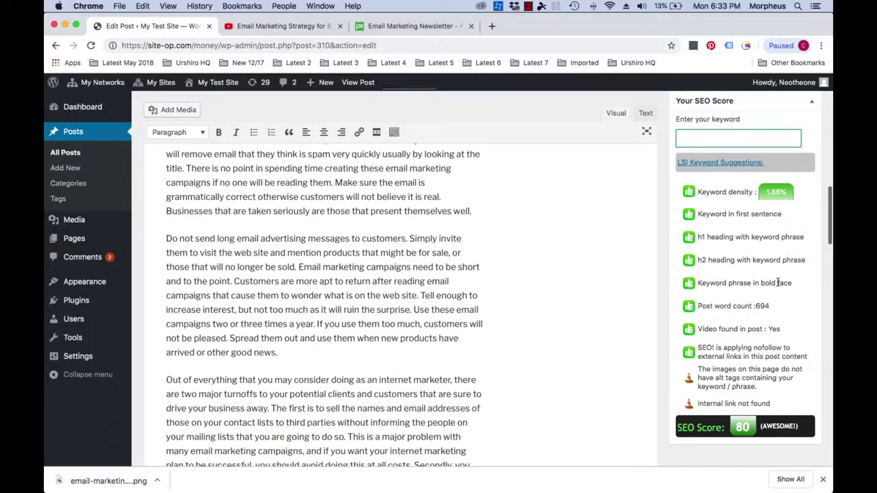
Give the megaphone image the alternative text 'email marketing' and update the post
scroll(304, 313, up, 5)
click(304, 313)
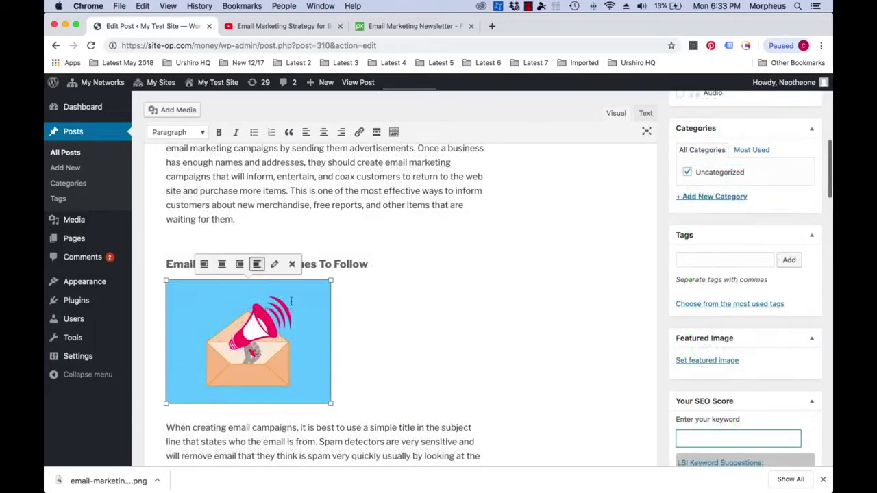
click(272, 262)
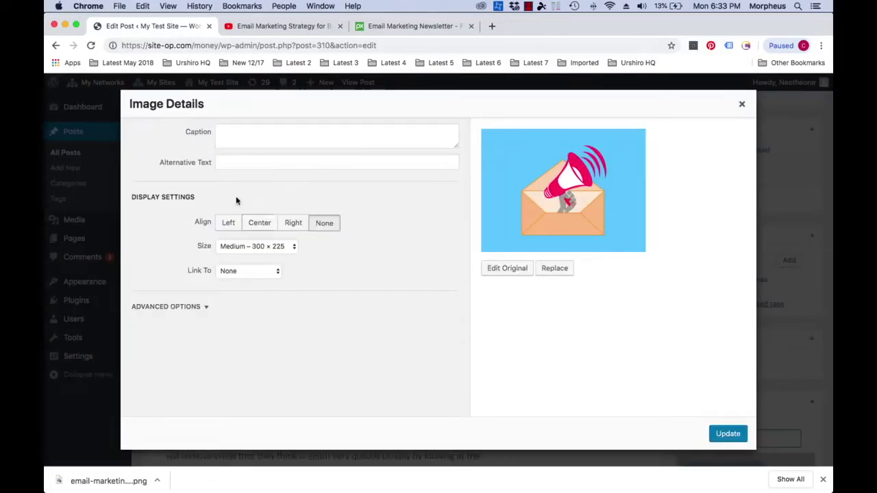
click(239, 163)
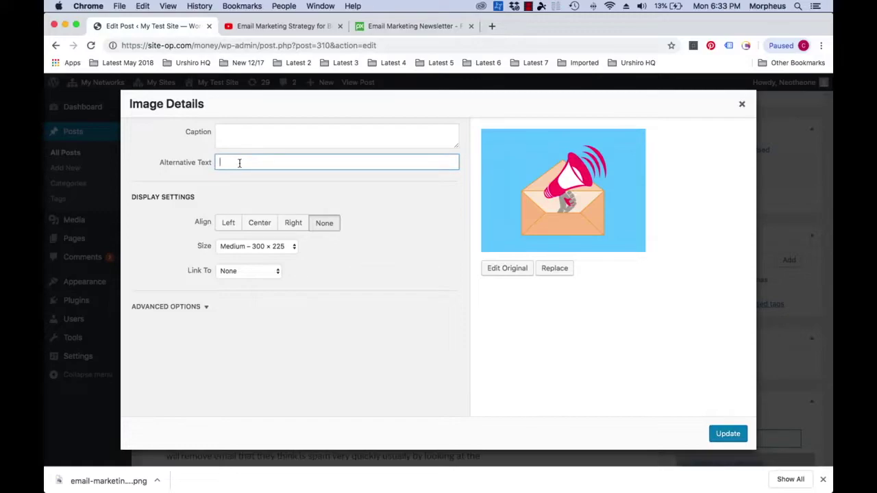
text(email markit)
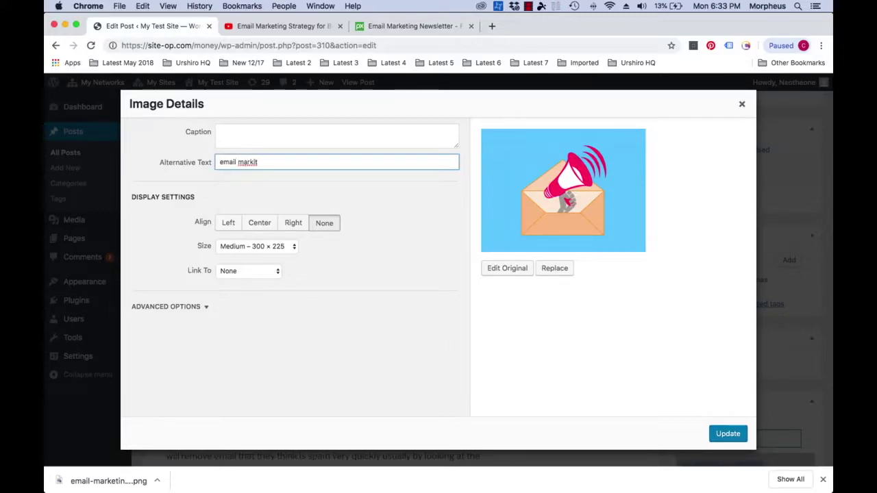
key(BackSpace)
key(BackSpace)
text(eting)
click(728, 433)
scroll(726, 347, down, 5)
scroll(726, 347, up, 5)
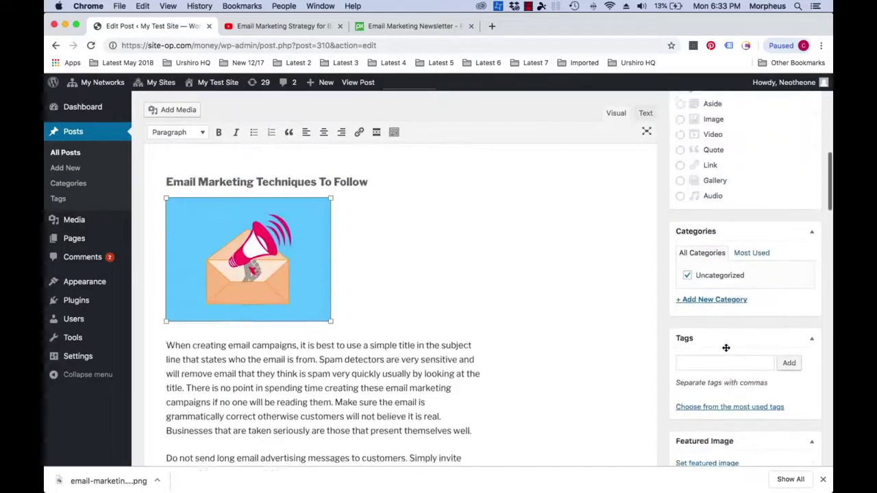
scroll(726, 347, up, 5)
click(792, 250)
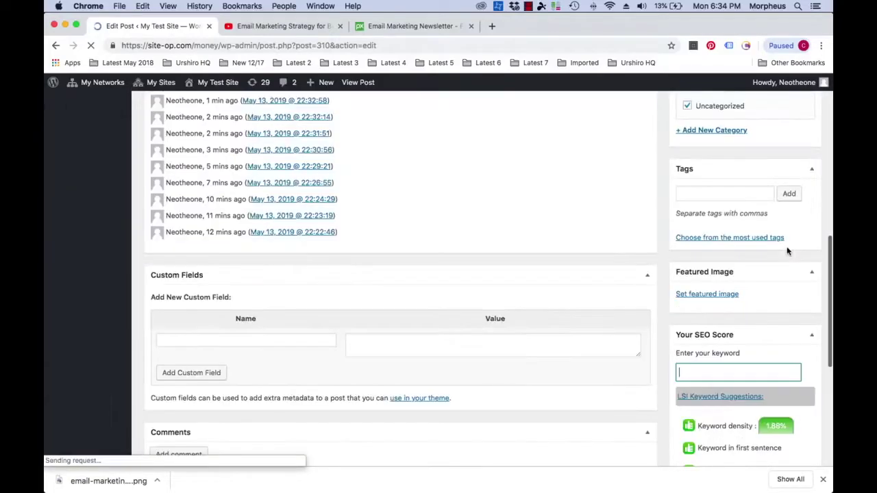
Link 'message' in the summary paragraph to the 'Hello world!' post and update the post
scroll(786, 250, down, 10)
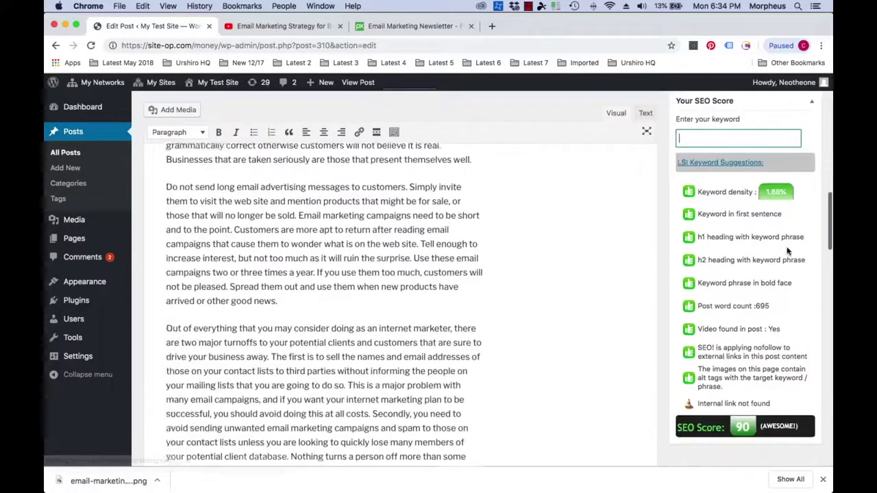
scroll(786, 251, down, 1)
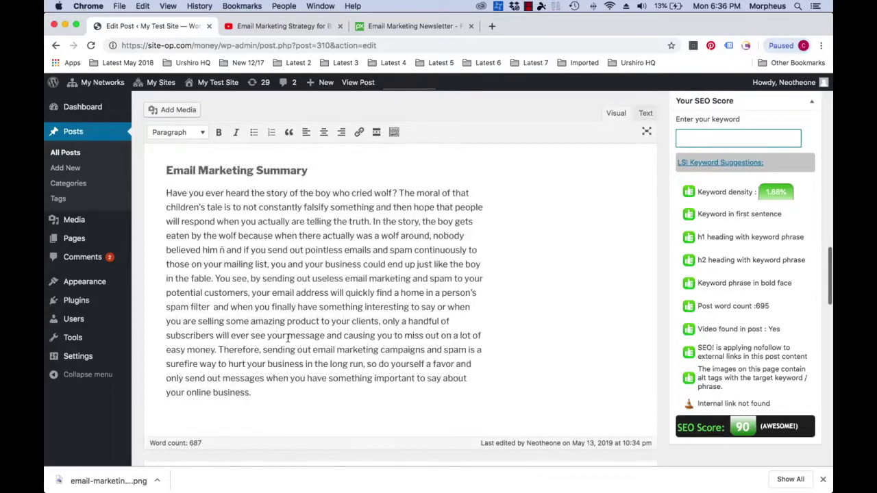
drag(288, 337, 326, 336)
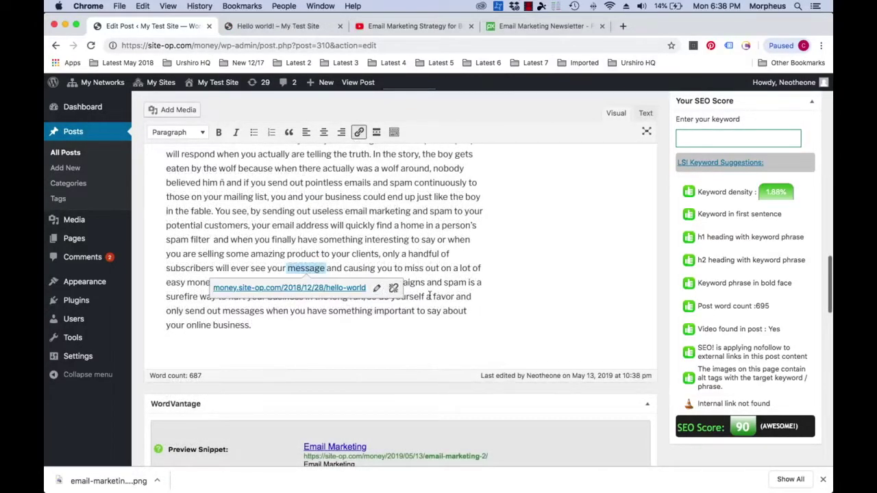
click(429, 295)
scroll(504, 272, up, 15)
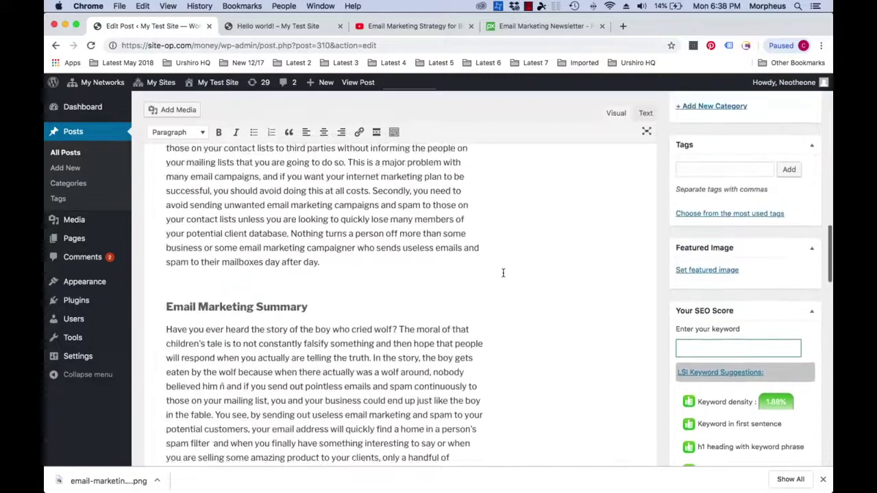
scroll(503, 272, up, 5)
click(794, 247)
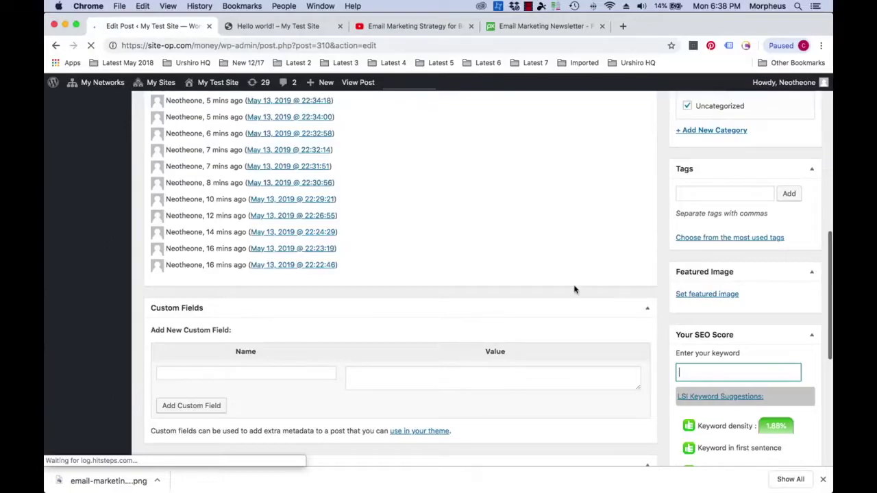
scroll(574, 286, down, 15)
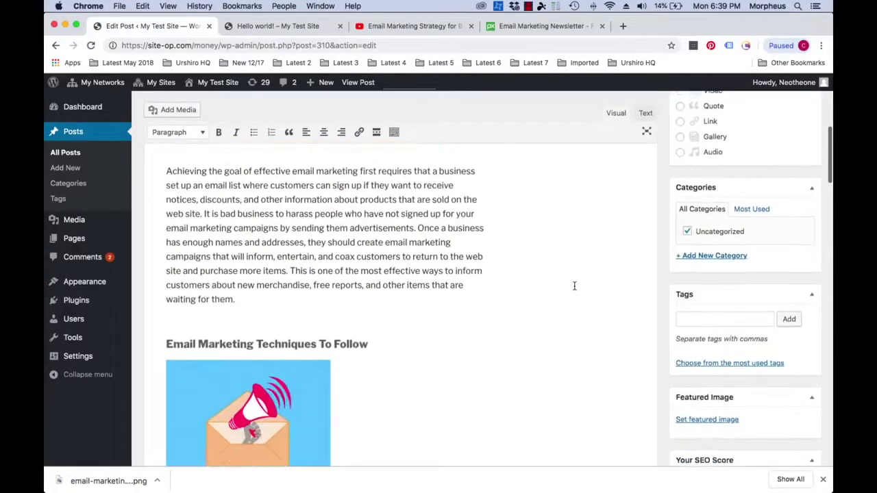